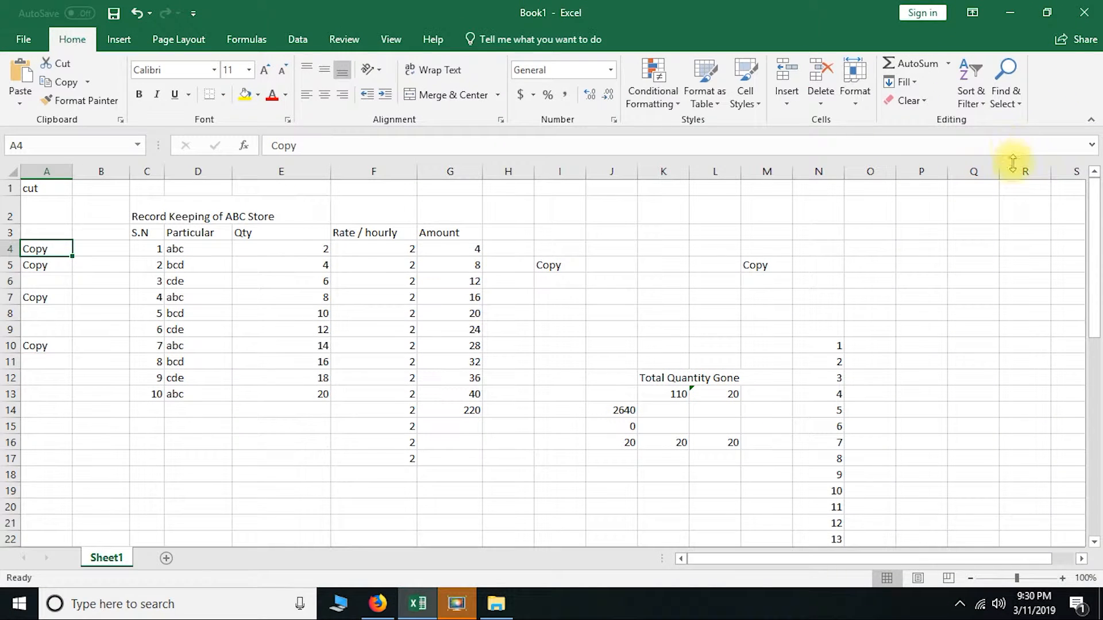
{"action": "left_click", "coordinate": [982, 104]}
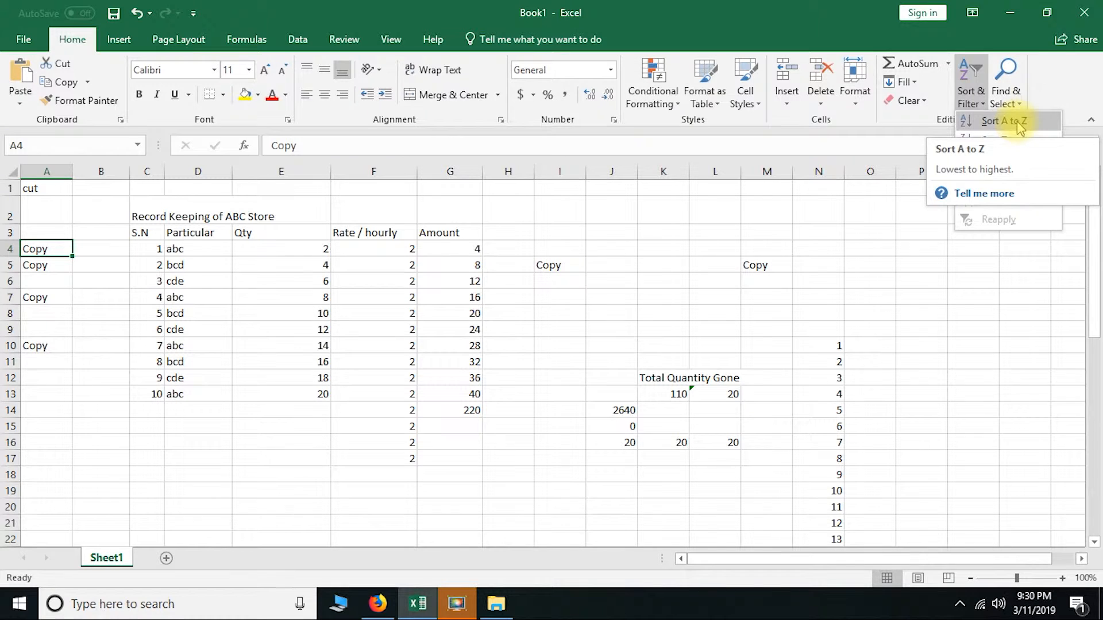
{"action": "left_click", "coordinate": [764, 4]}
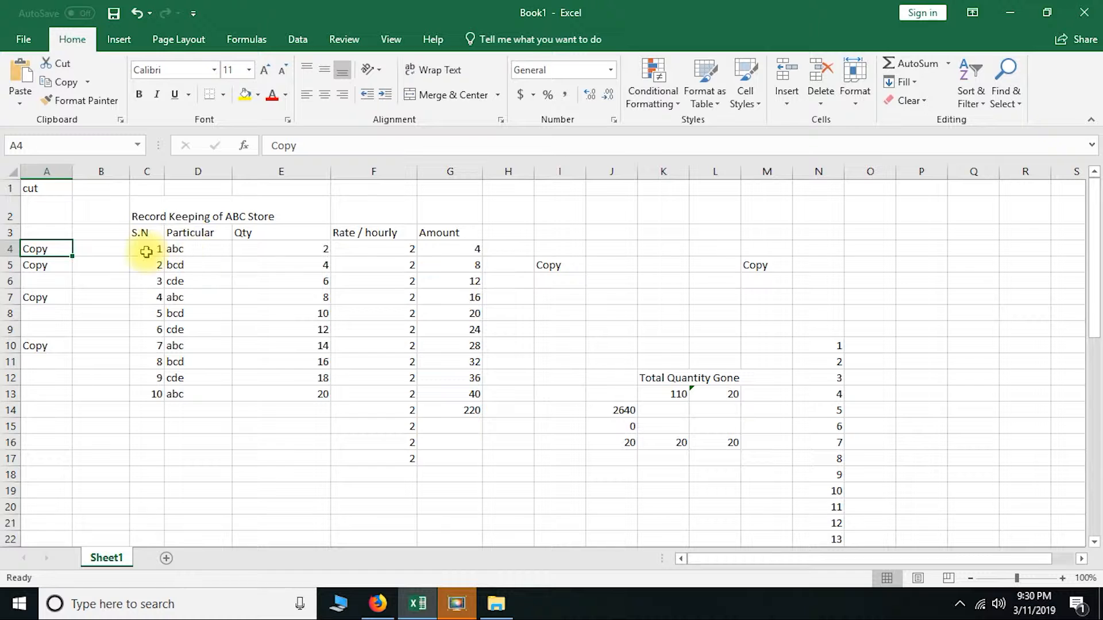
{"action": "left_click_drag", "start_coordinate": [151, 249], "coordinate": [145, 392]}
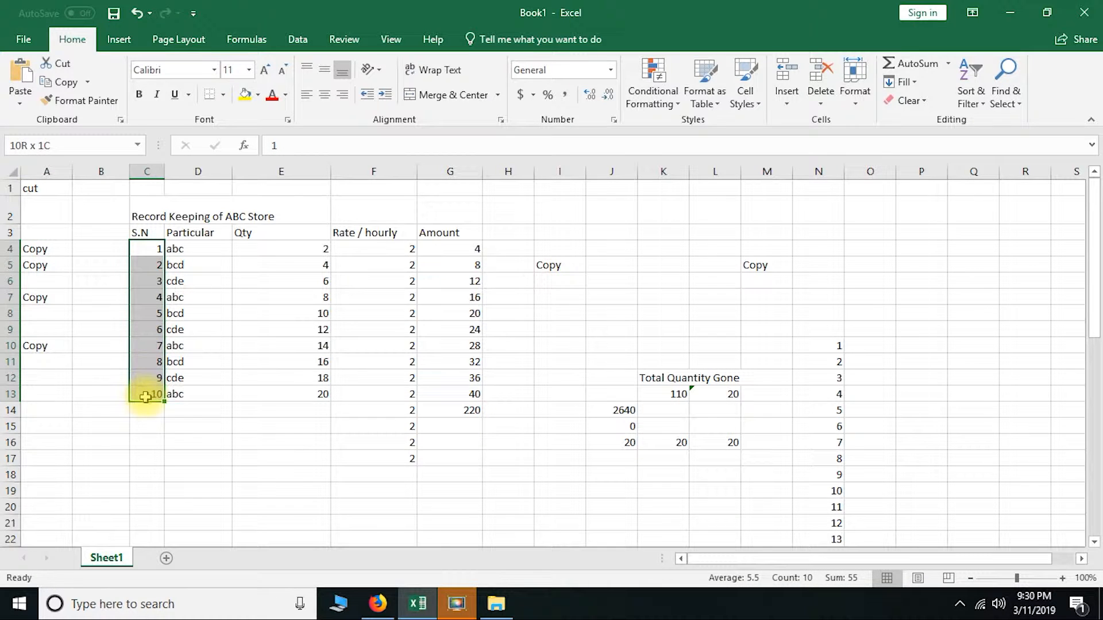
{"action": "left_click", "coordinate": [976, 103]}
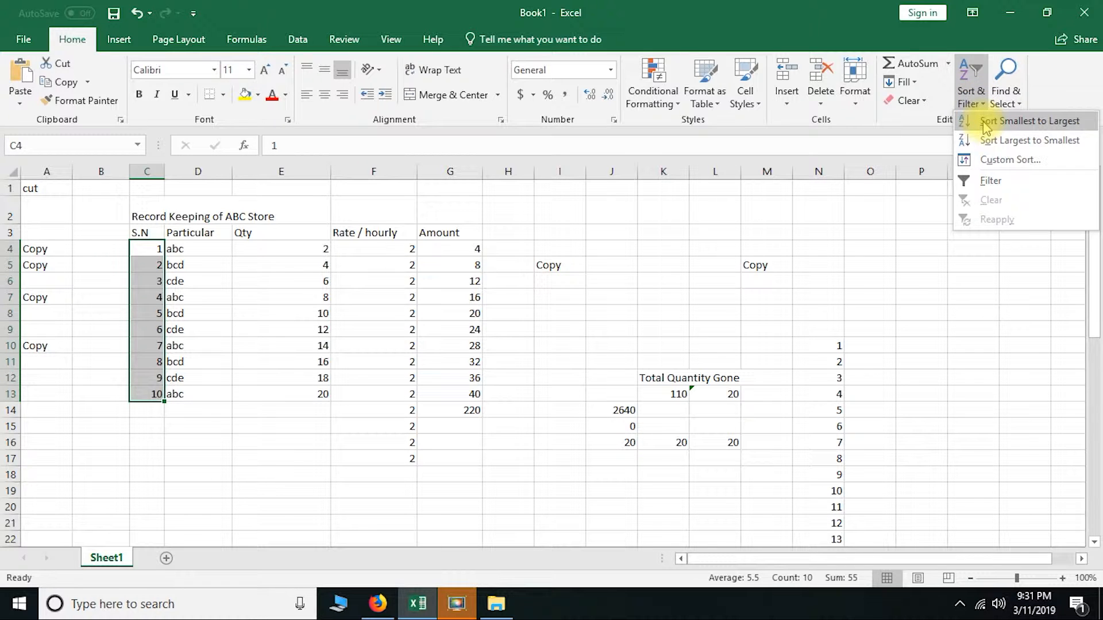
{"action": "left_click", "coordinate": [1009, 146]}
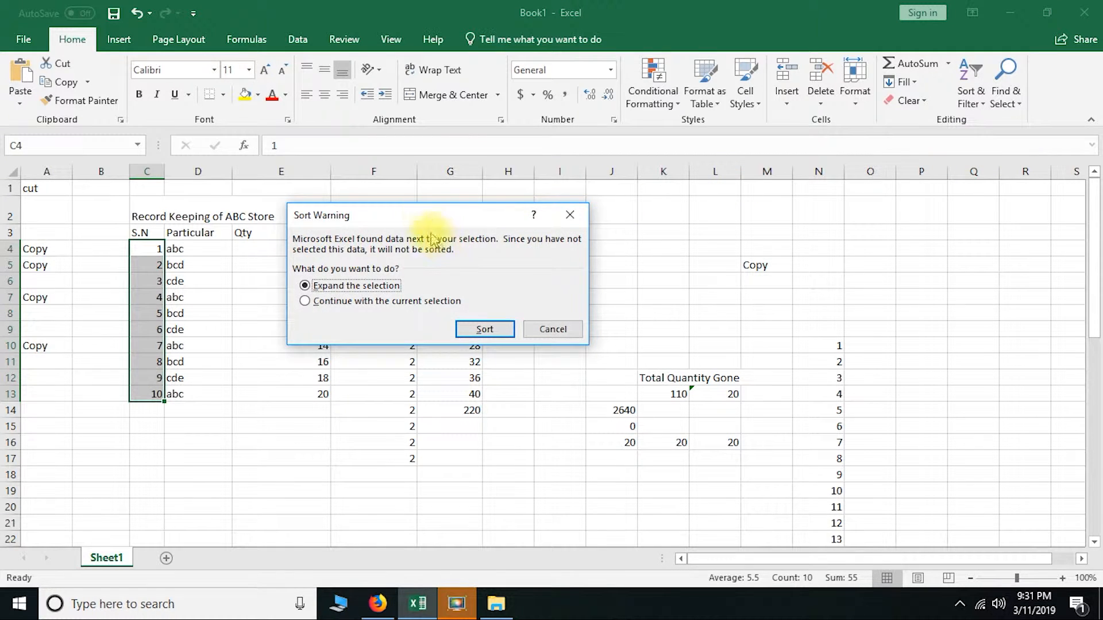
{"action": "left_click_drag", "start_coordinate": [431, 215], "coordinate": [539, 202]}
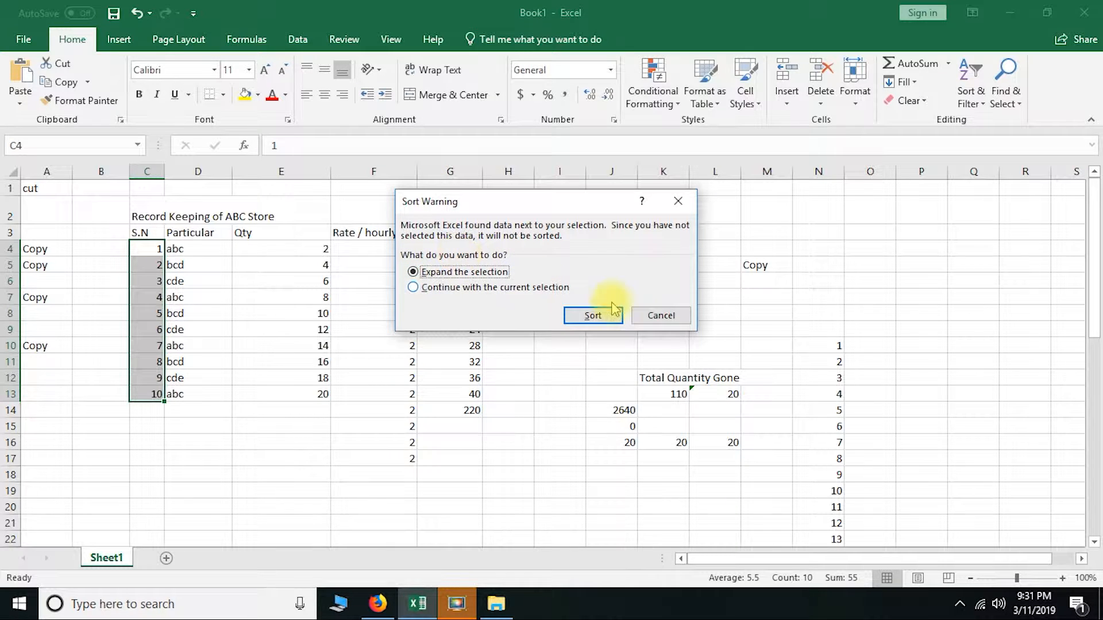
{"action": "left_click", "coordinate": [660, 316]}
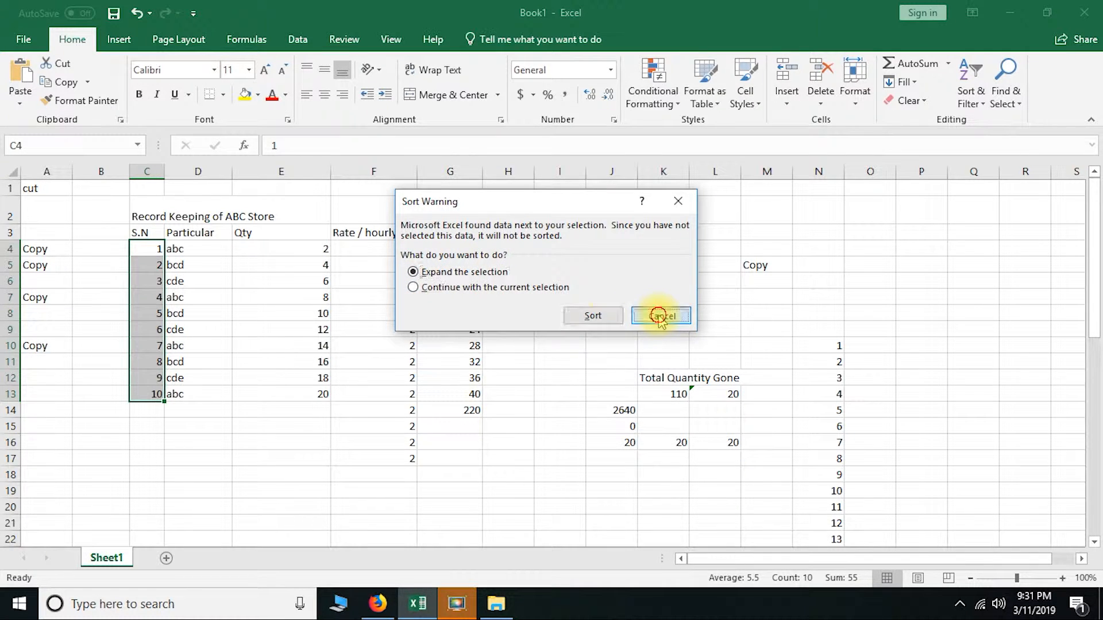
Add a new worksheet and enter 2, 5, 6, 8, 4 and 1 in D6:D11, leaving D12 empty
{"action": "left_click", "coordinate": [166, 557]}
{"action": "left_click", "coordinate": [203, 264]}
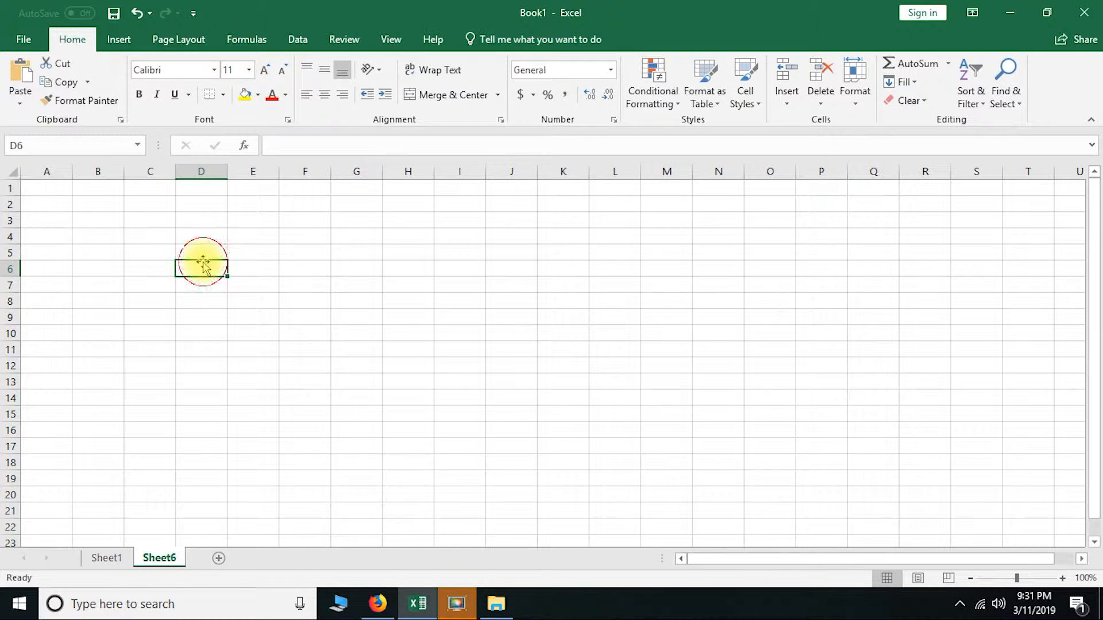
{"action": "type", "text": "2 5"}
{"action": "key", "text": "Return"}
{"action": "type", "text": "6"}
{"action": "key", "text": "Return"}
{"action": "type", "text": "8"}
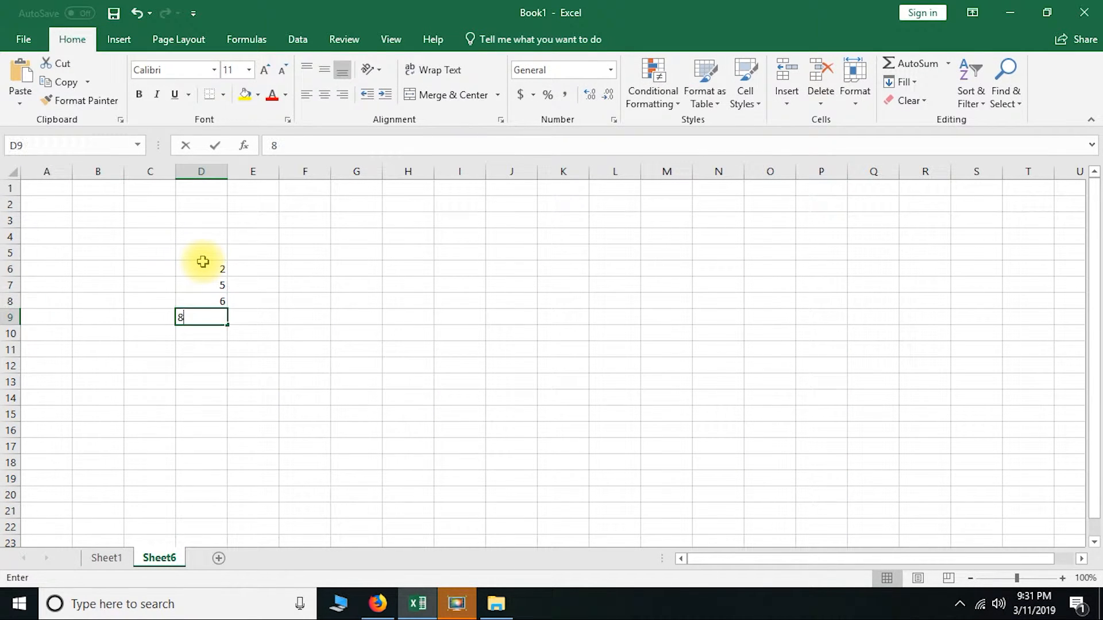
{"action": "key", "text": "Return"}
{"action": "type", "text": "4"}
{"action": "key", "text": "Return"}
{"action": "type", "text": "1"}
{"action": "key", "text": "Return"}
{"action": "type", "text": "2"}
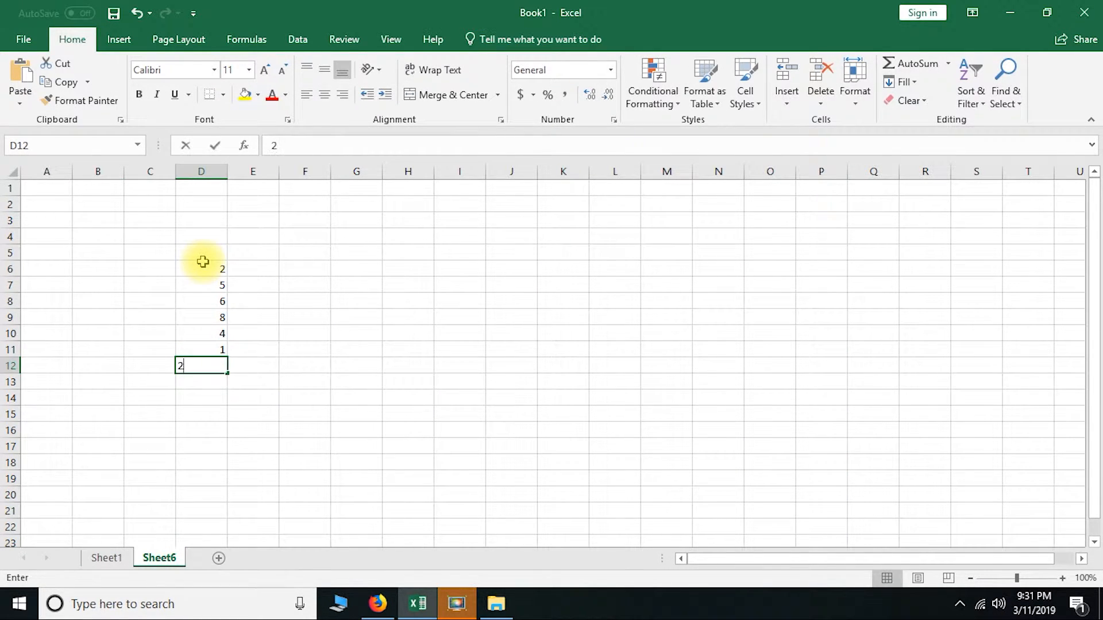
{"action": "key", "text": "Return"}
{"action": "left_click", "coordinate": [211, 367]}
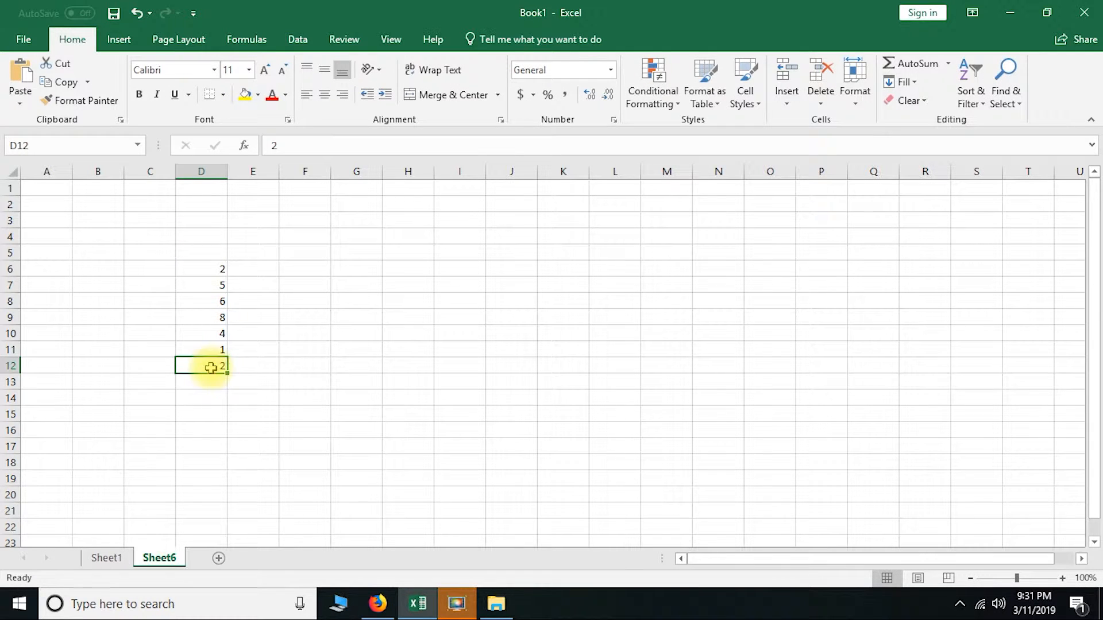
{"action": "left_click", "coordinate": [195, 303]}
Sort the numbers in D6:D11 from largest to smallest, and undo the sort
{"action": "left_click_drag", "start_coordinate": [205, 271], "coordinate": [214, 349]}
{"action": "left_click", "coordinate": [208, 291]}
{"action": "left_click_drag", "start_coordinate": [209, 266], "coordinate": [214, 350]}
{"action": "left_click", "coordinate": [971, 86]}
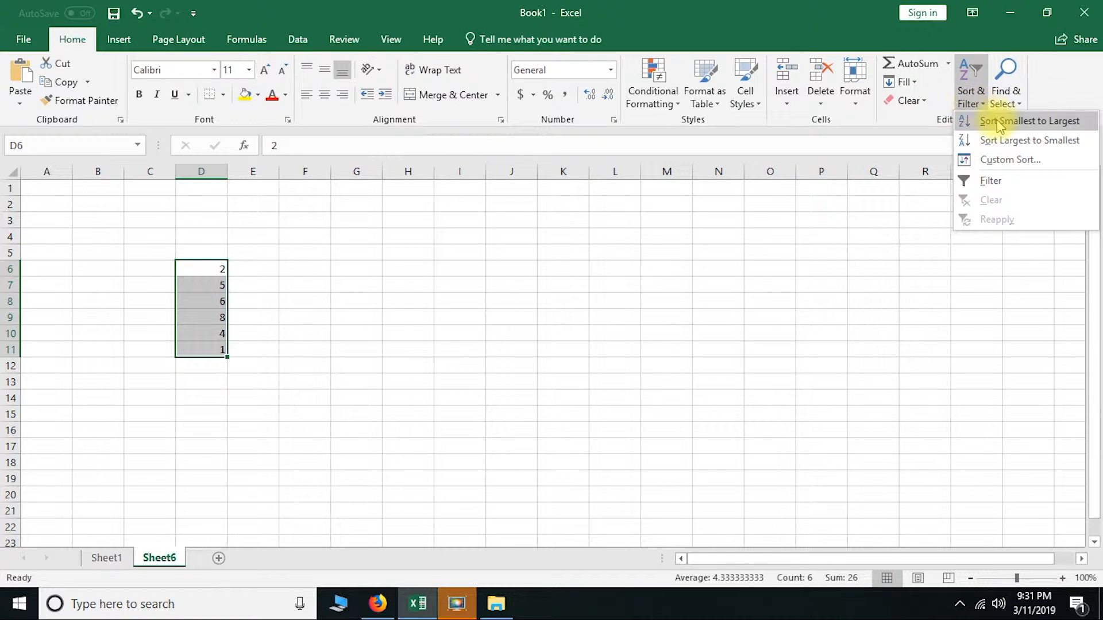
{"action": "left_click", "coordinate": [1005, 140]}
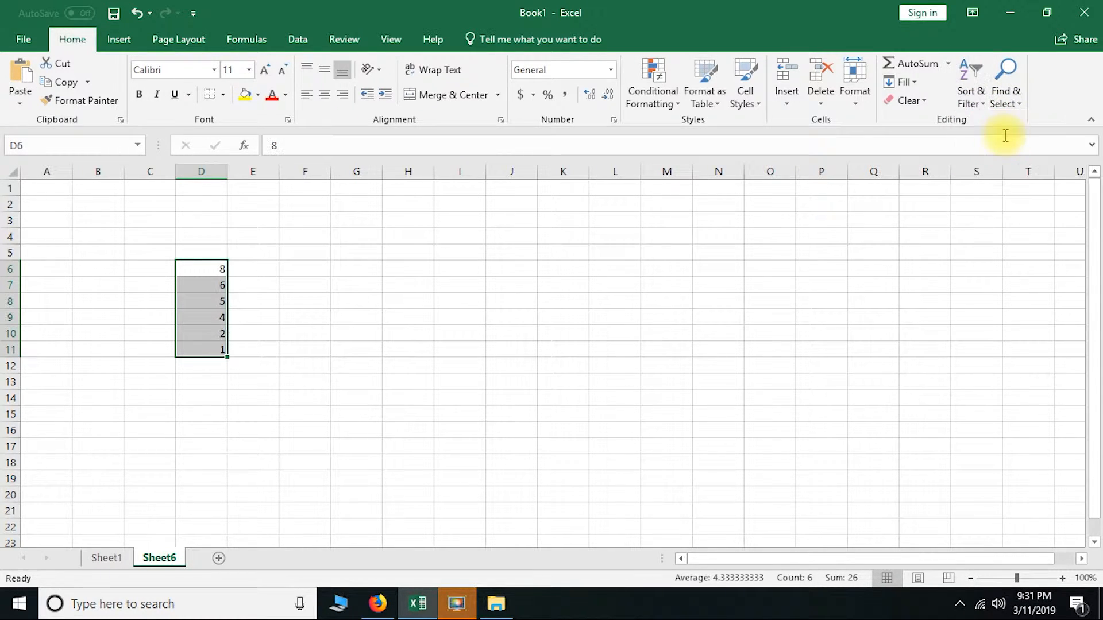
{"action": "key", "text": "ctrl+z"}
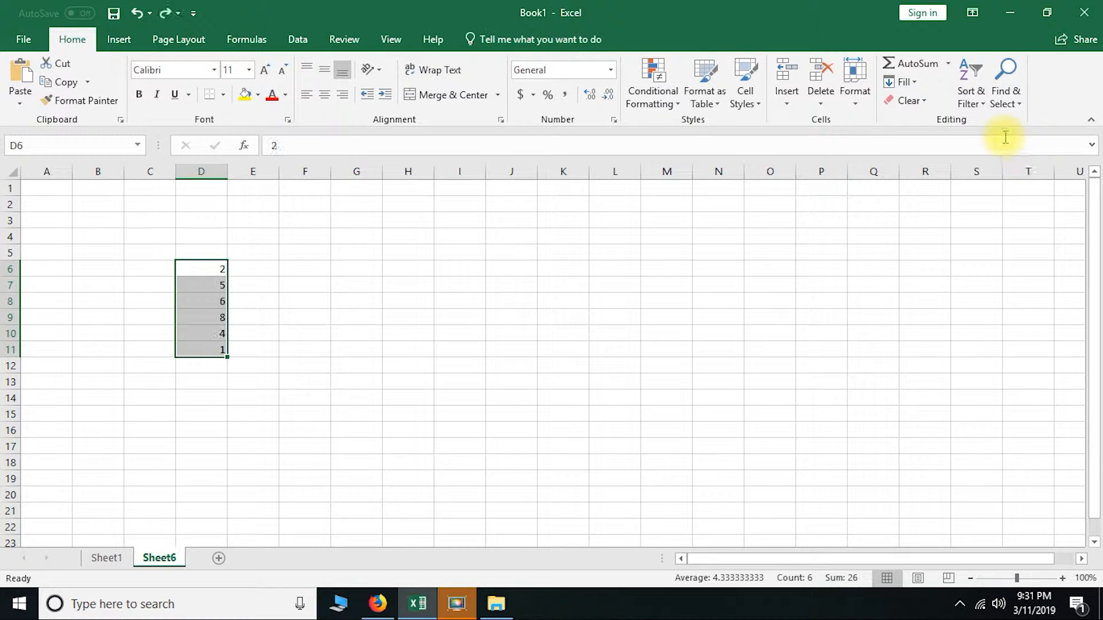
Sort D6:D11 in ascending order, switch it to descending, and finish with smallest to largest
{"action": "left_click", "coordinate": [977, 92]}
{"action": "left_click", "coordinate": [984, 124]}
{"action": "left_click", "coordinate": [970, 102]}
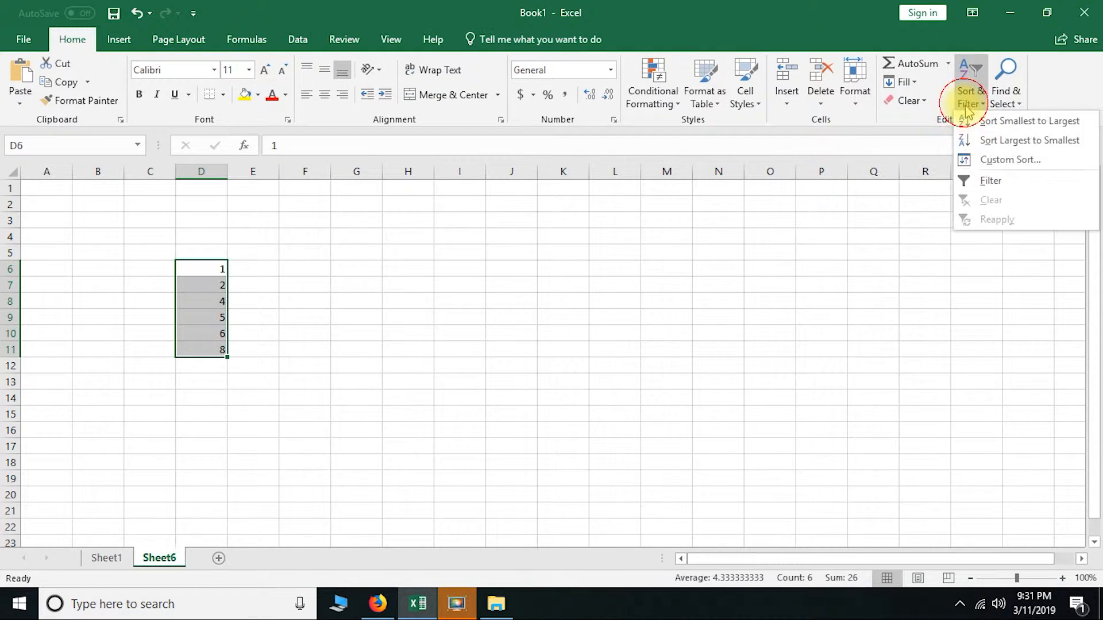
{"action": "left_click", "coordinate": [983, 139]}
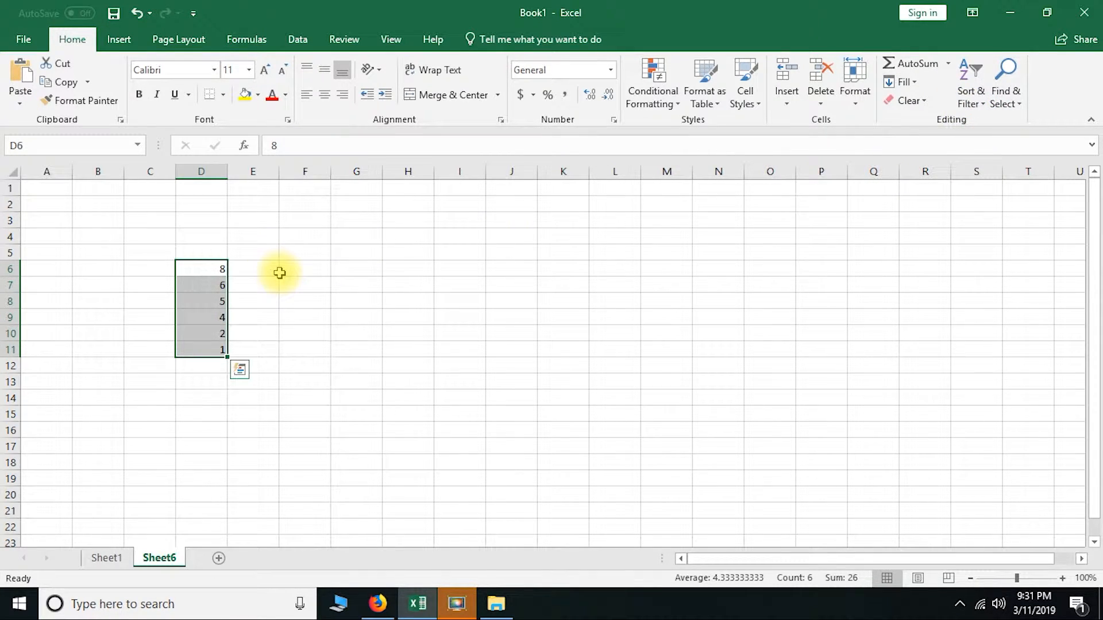
{"action": "left_click", "coordinate": [969, 94]}
{"action": "left_click", "coordinate": [983, 121]}
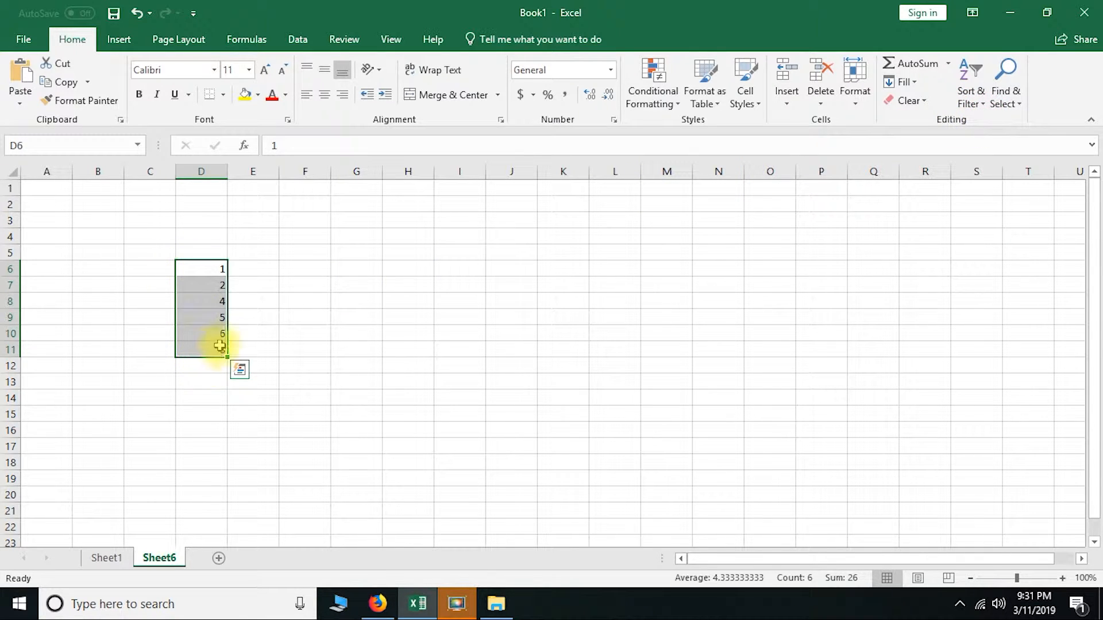
{"action": "left_click", "coordinate": [259, 269]}
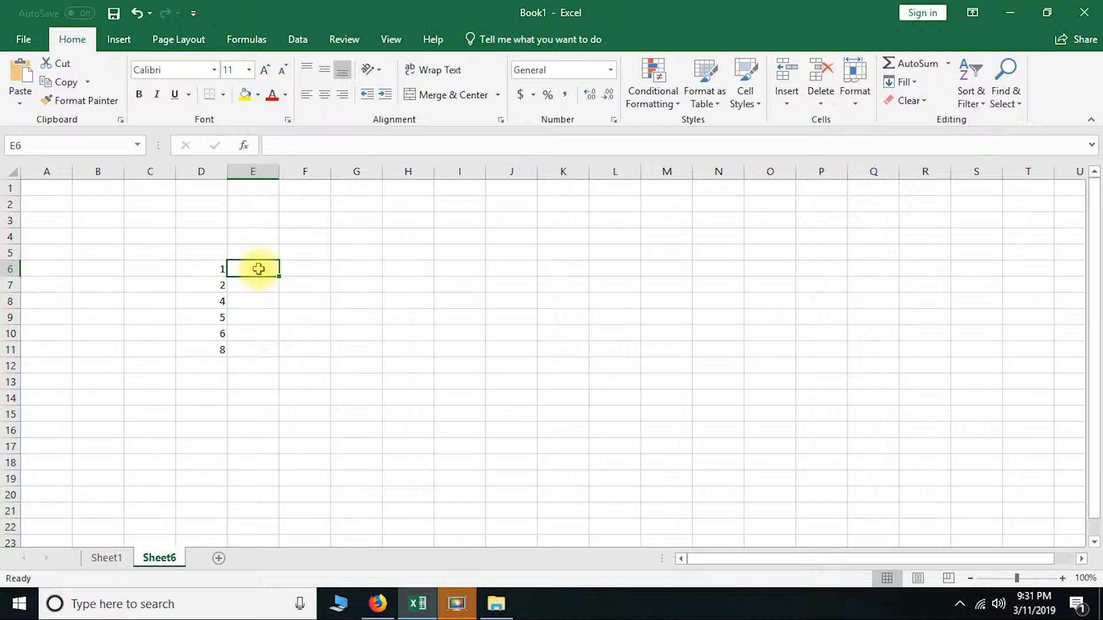
{"action": "left_click_drag", "start_coordinate": [256, 273], "coordinate": [268, 347]}
{"action": "left_click", "coordinate": [352, 291]}
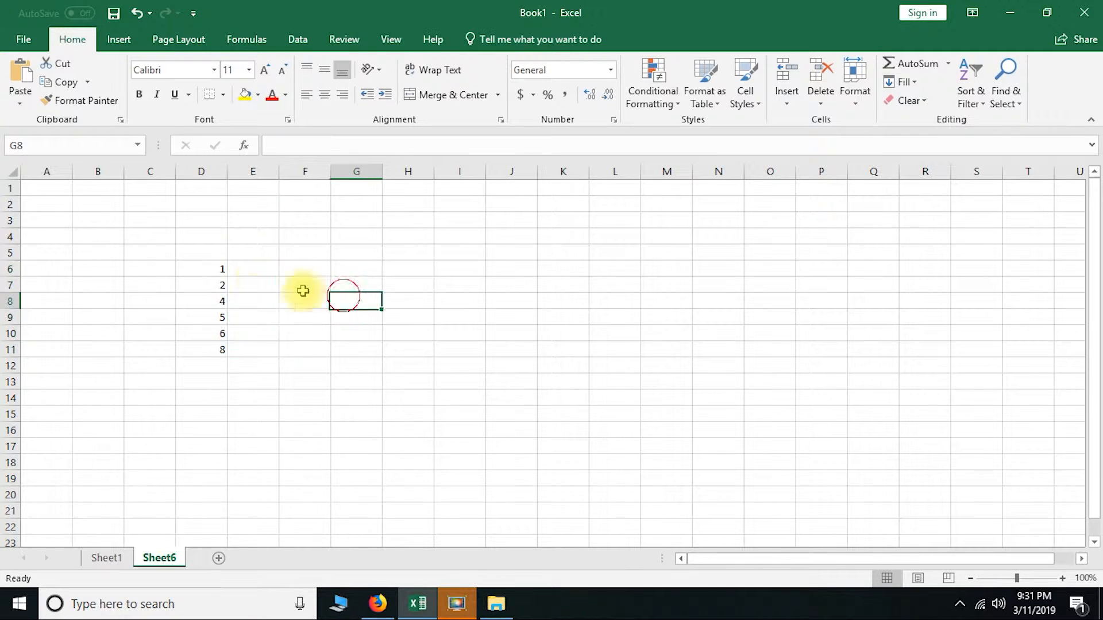
{"action": "left_click", "coordinate": [259, 271]}
Reselect D6:D11, sort it from largest to smallest, and return it to smallest to largest
{"action": "left_click_drag", "start_coordinate": [200, 271], "coordinate": [200, 348]}
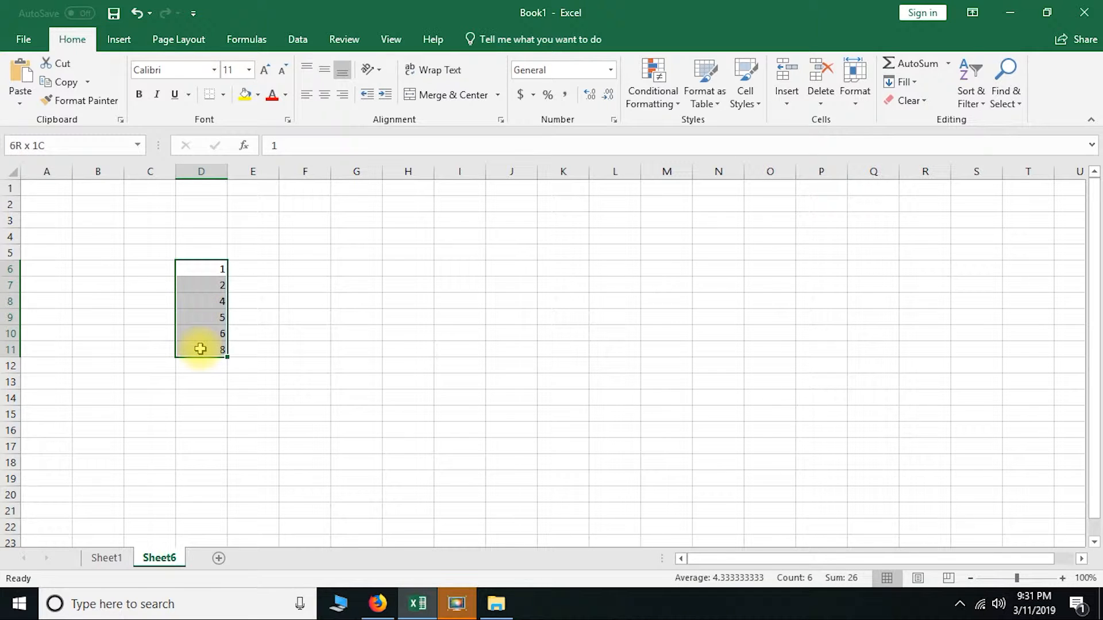
{"action": "left_click", "coordinate": [971, 92]}
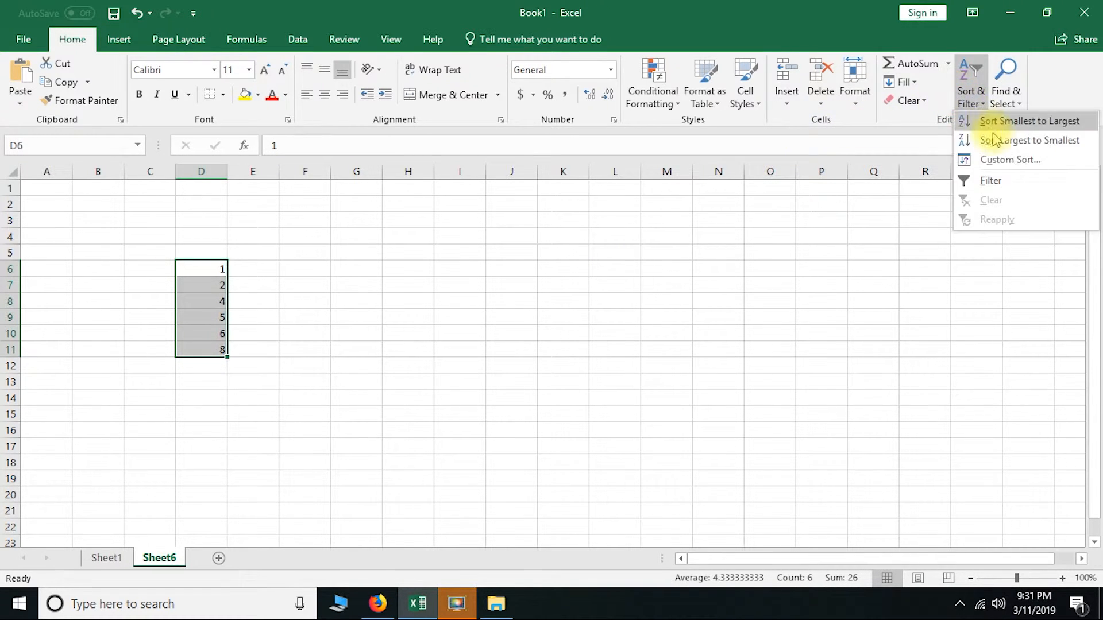
{"action": "left_click", "coordinate": [1011, 140]}
{"action": "left_click", "coordinate": [979, 103]}
{"action": "left_click", "coordinate": [993, 117]}
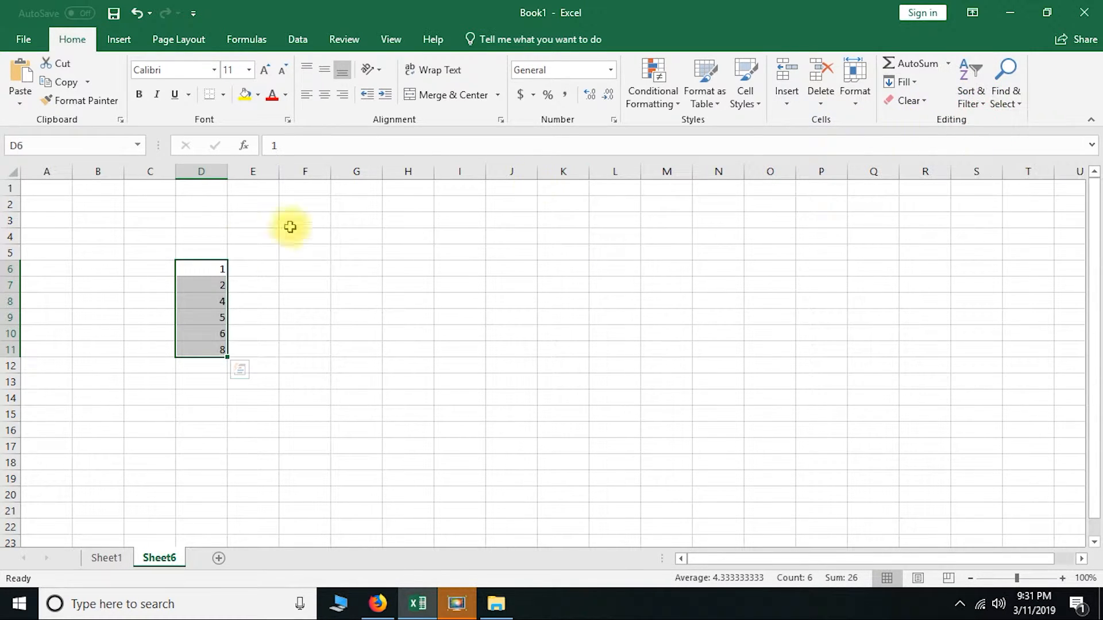
Enter the letters a, b, c, d, e and f in E6:E11 beside the numbers
{"action": "left_click", "coordinate": [252, 267]}
{"action": "type", "text": "b"}
{"action": "key", "text": "Return"}
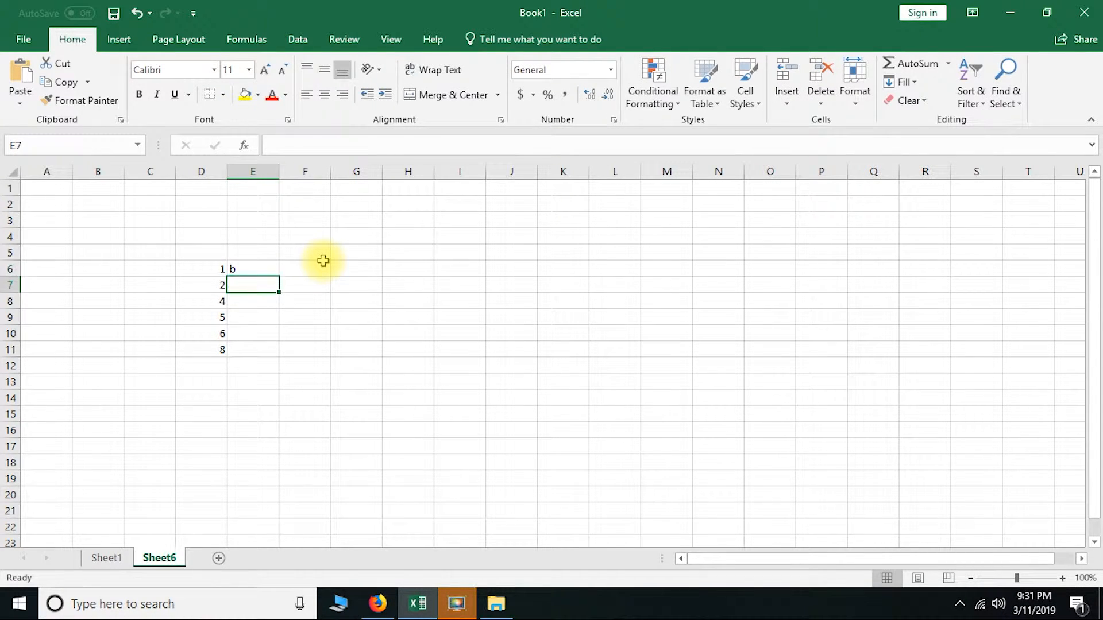
{"action": "key", "text": "Up"}
{"action": "type", "text": "a"}
{"action": "key", "text": "Return"}
{"action": "type", "text": "b"}
{"action": "key", "text": "Return"}
{"action": "type", "text": "c"}
{"action": "key", "text": "Return"}
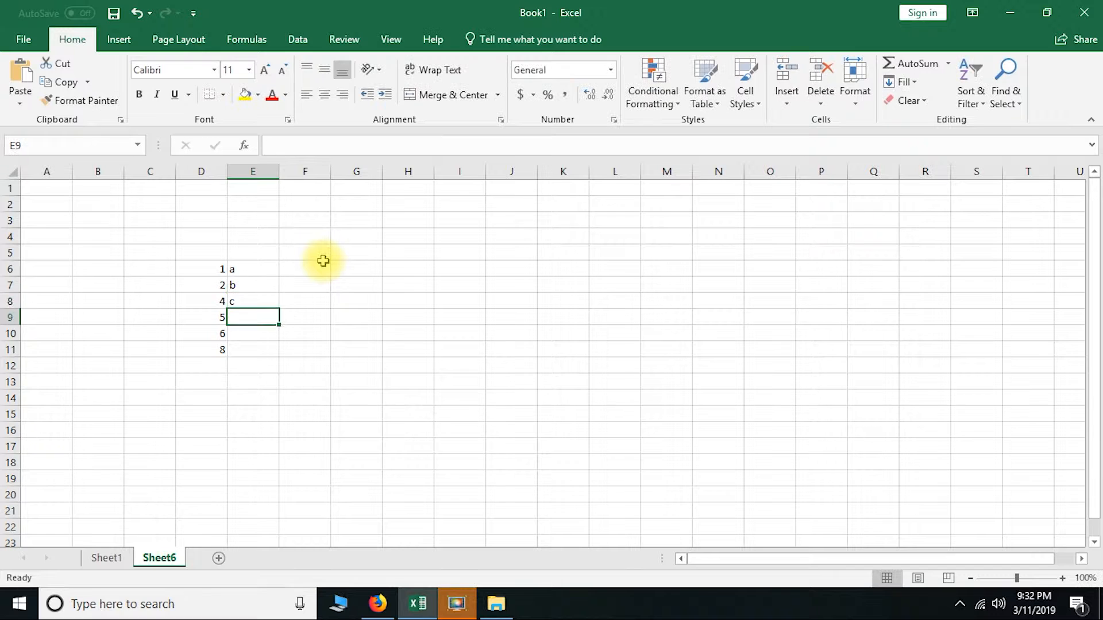
{"action": "type", "text": "d"}
{"action": "key", "text": "Return"}
{"action": "type", "text": "e"}
{"action": "key", "text": "Return"}
{"action": "type", "text": "f"}
{"action": "key", "text": "Return"}
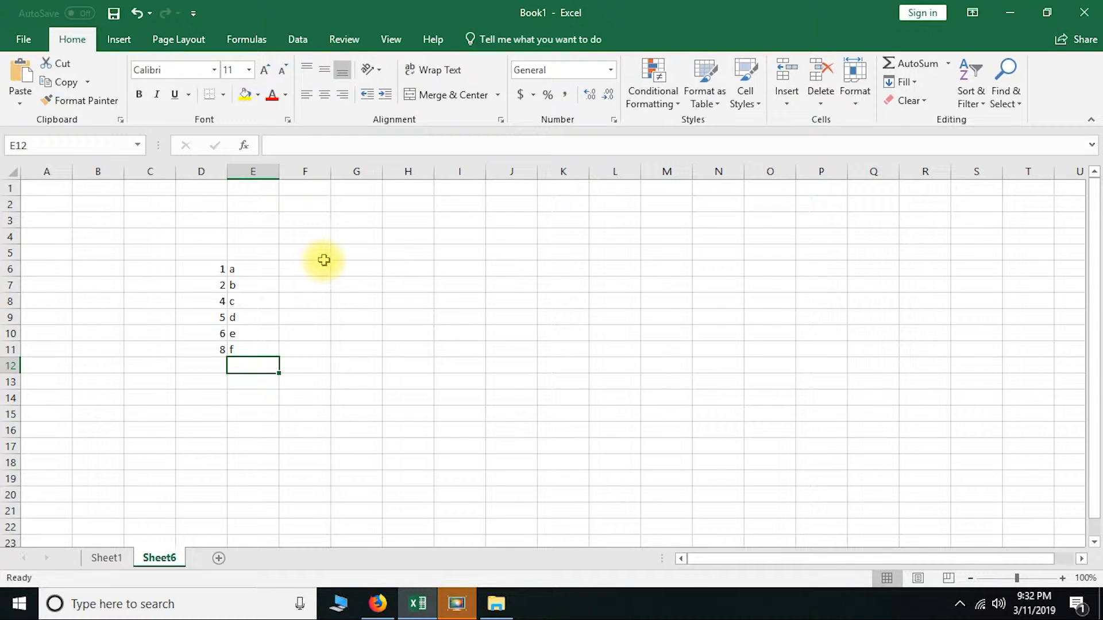
Sort only D6:D11 from largest to smallest, continuing with the current selection, and check the number paired with the letter in row 11
{"action": "left_click_drag", "start_coordinate": [218, 271], "coordinate": [210, 349]}
{"action": "left_click", "coordinate": [973, 70]}
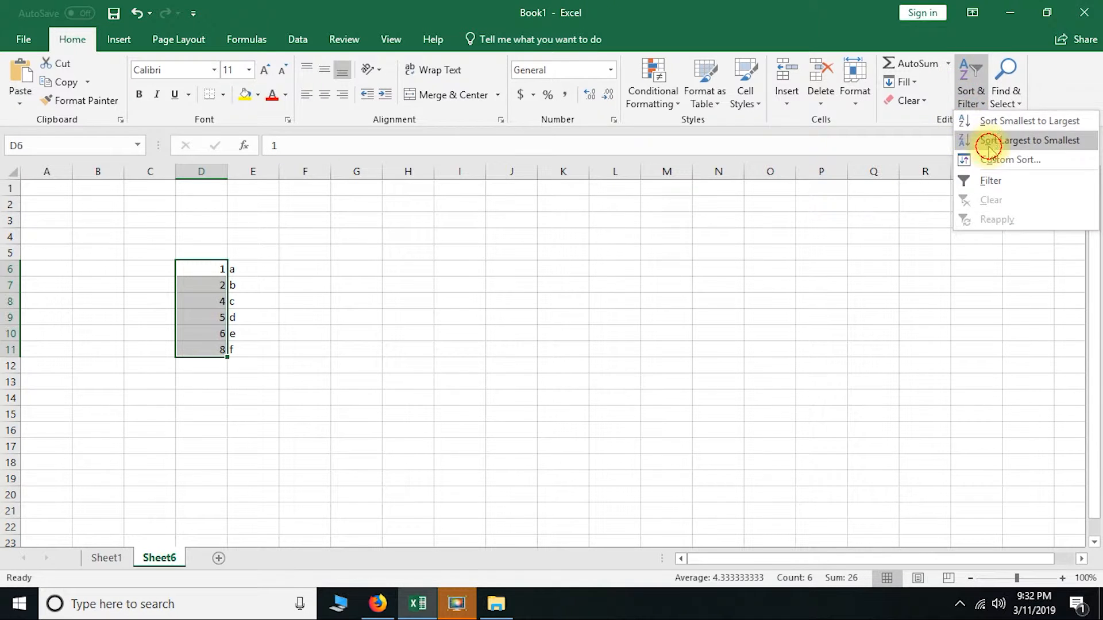
{"action": "left_click", "coordinate": [988, 141]}
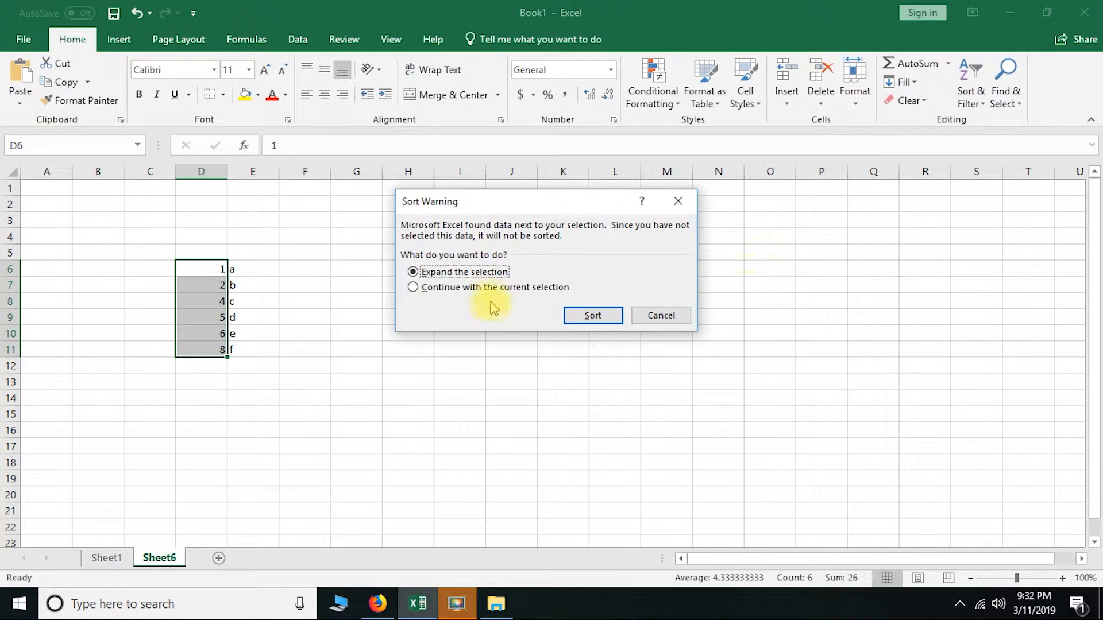
{"action": "left_click_drag", "start_coordinate": [556, 201], "coordinate": [621, 204]}
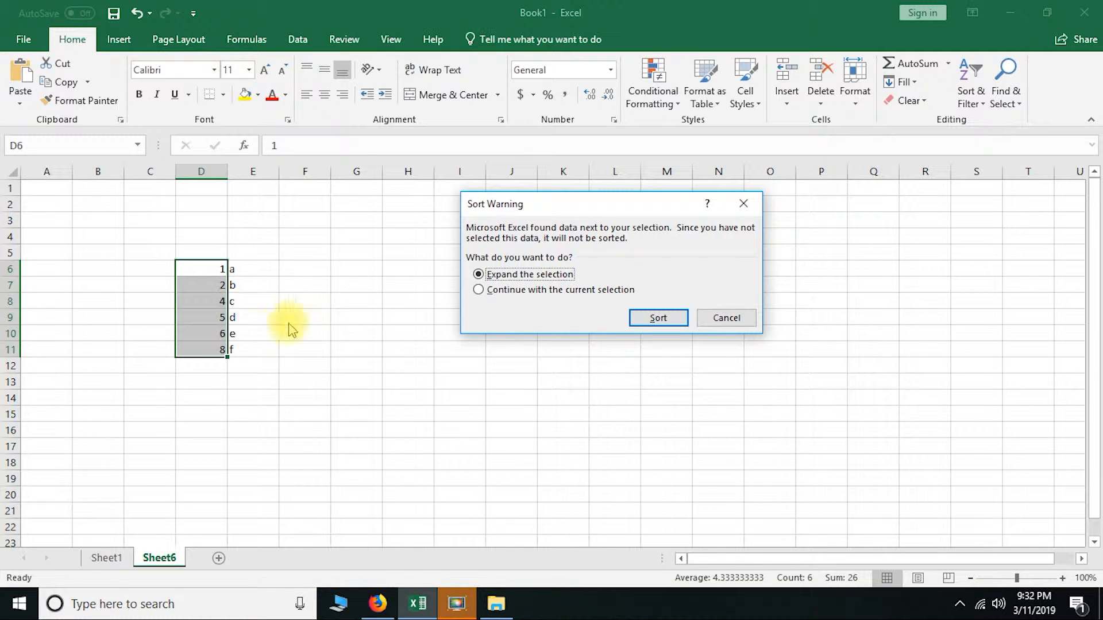
{"action": "left_click", "coordinate": [479, 290]}
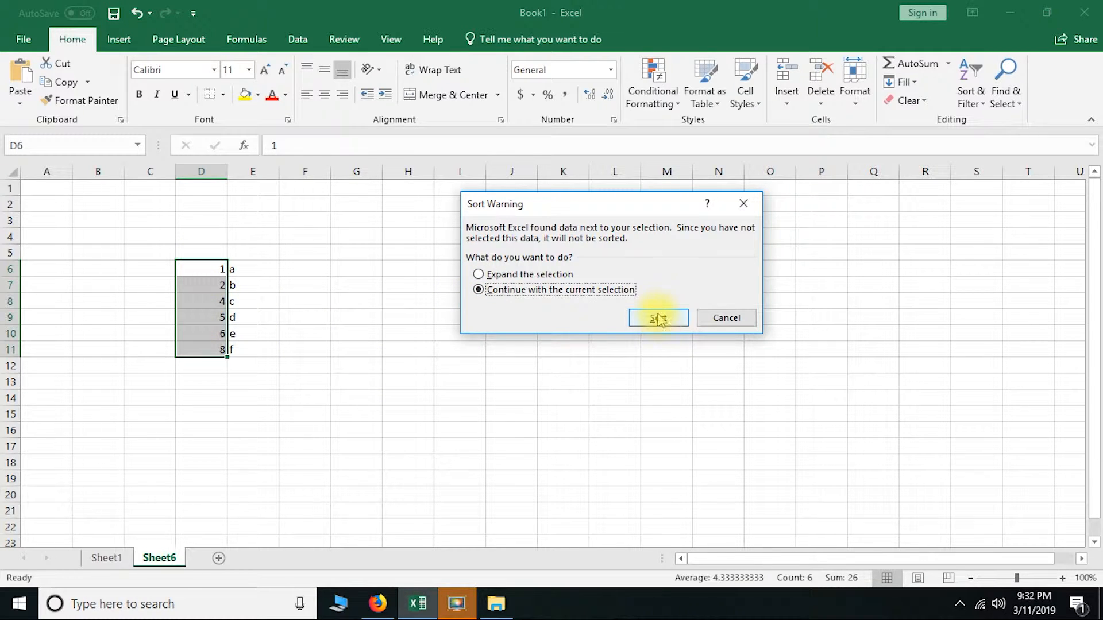
{"action": "left_click", "coordinate": [655, 318]}
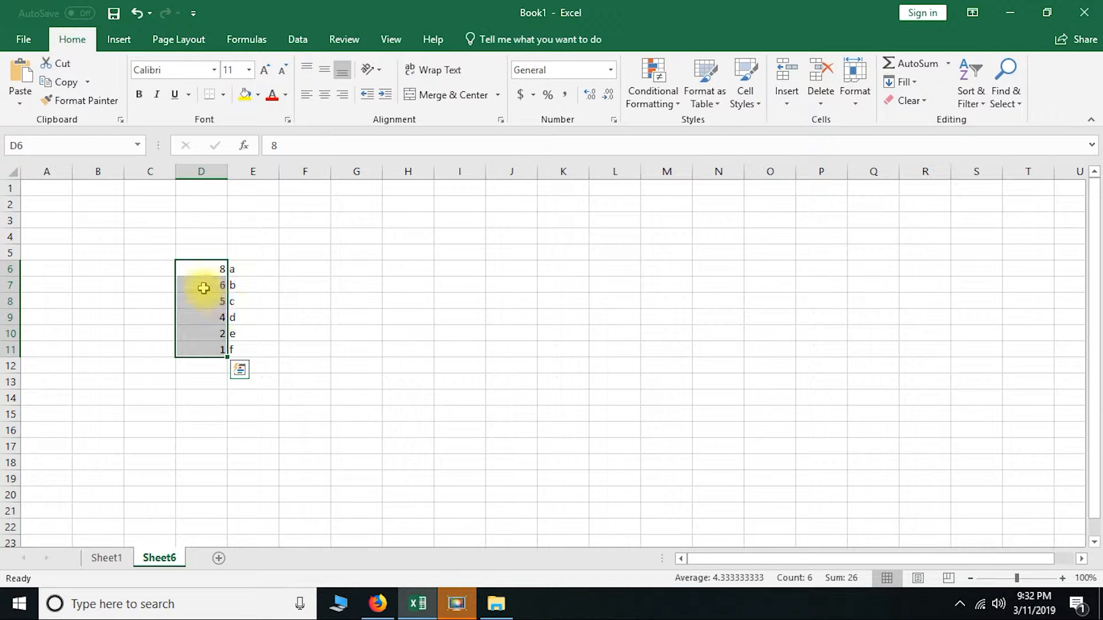
{"action": "left_click", "coordinate": [244, 349]}
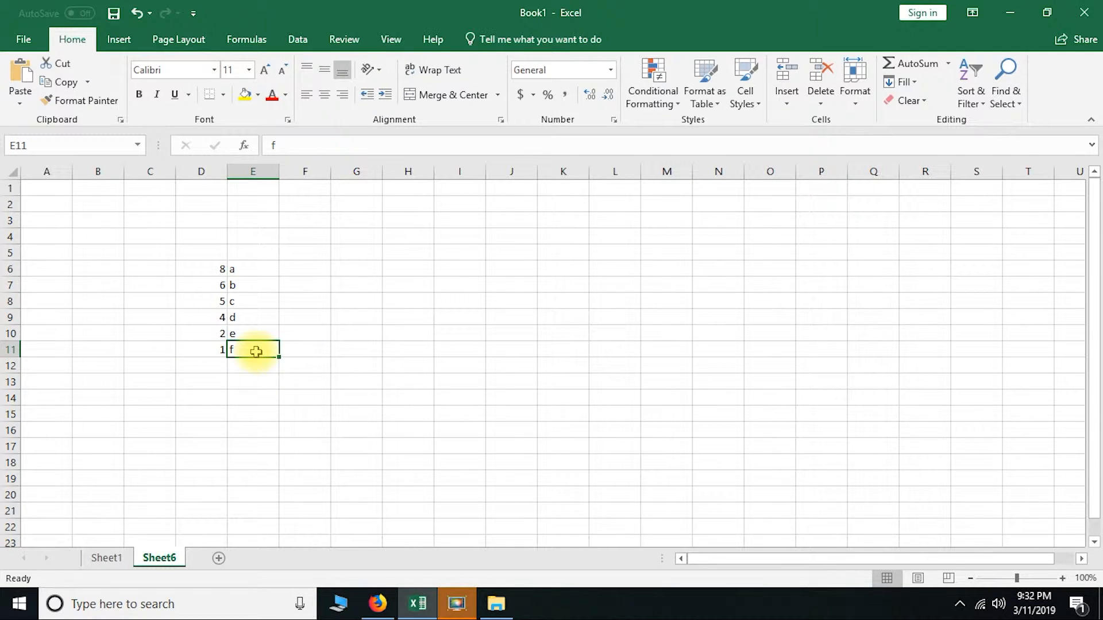
{"action": "left_click", "coordinate": [198, 349]}
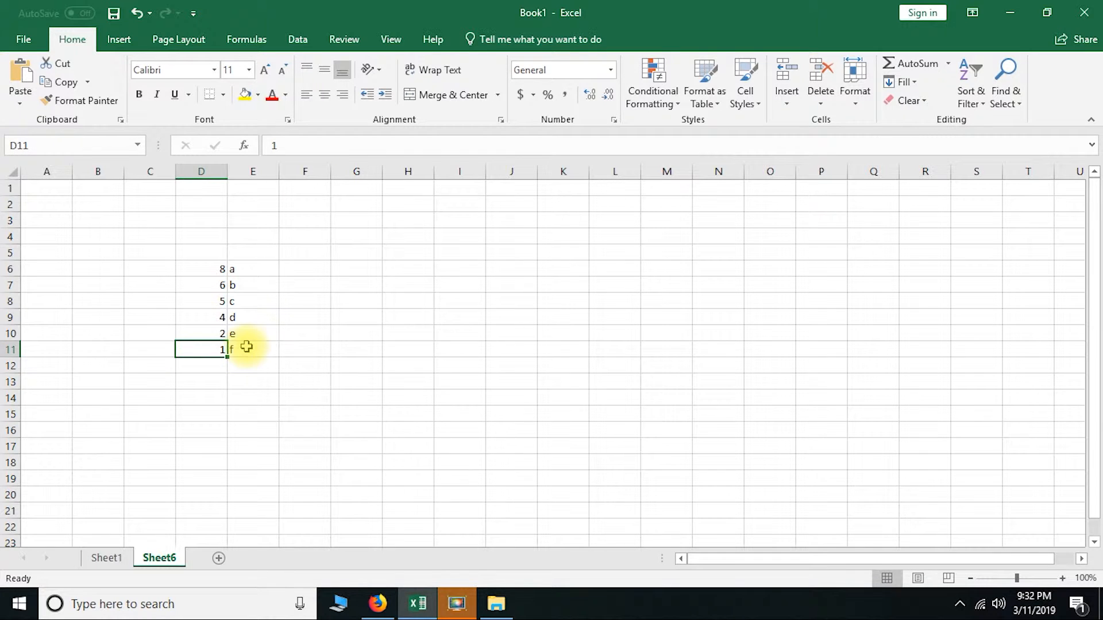
{"action": "left_click", "coordinate": [246, 347]}
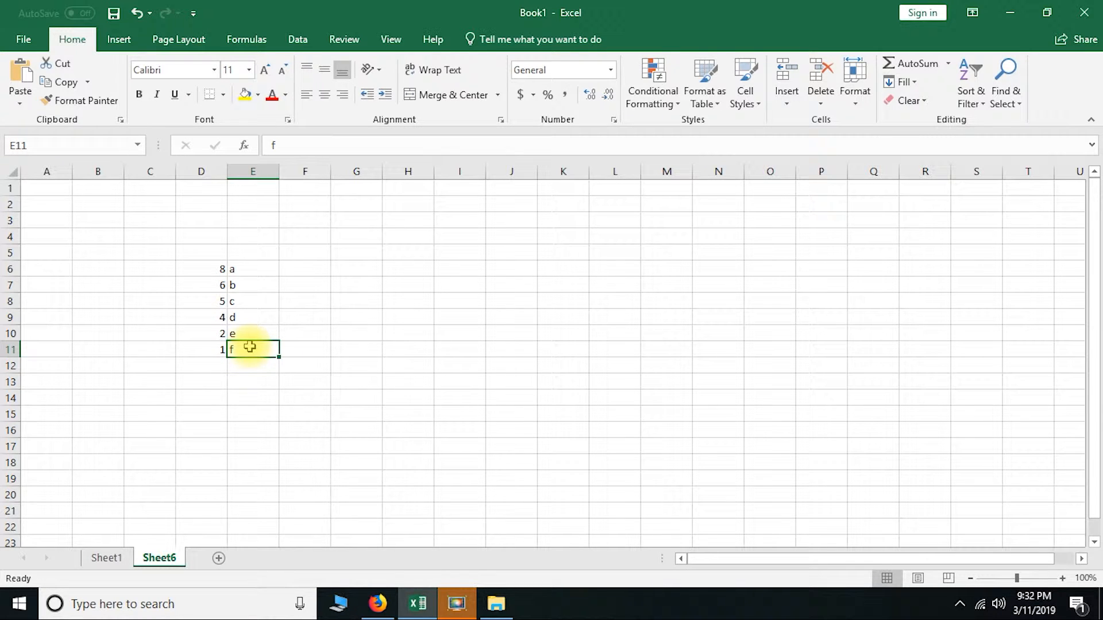
Enter six sample first names in F6:F11 beside the letters, working upward from F11
{"action": "left_click", "coordinate": [309, 347]}
{"action": "type", "text": "ram"}
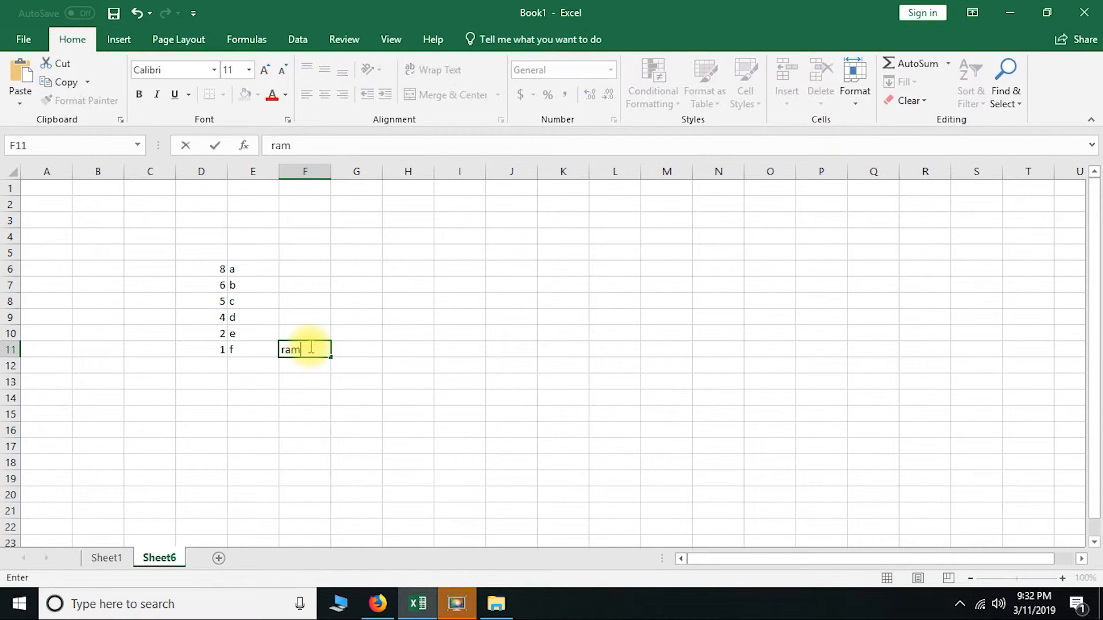
{"action": "key", "text": "Up"}
{"action": "type", "text": "shyam"}
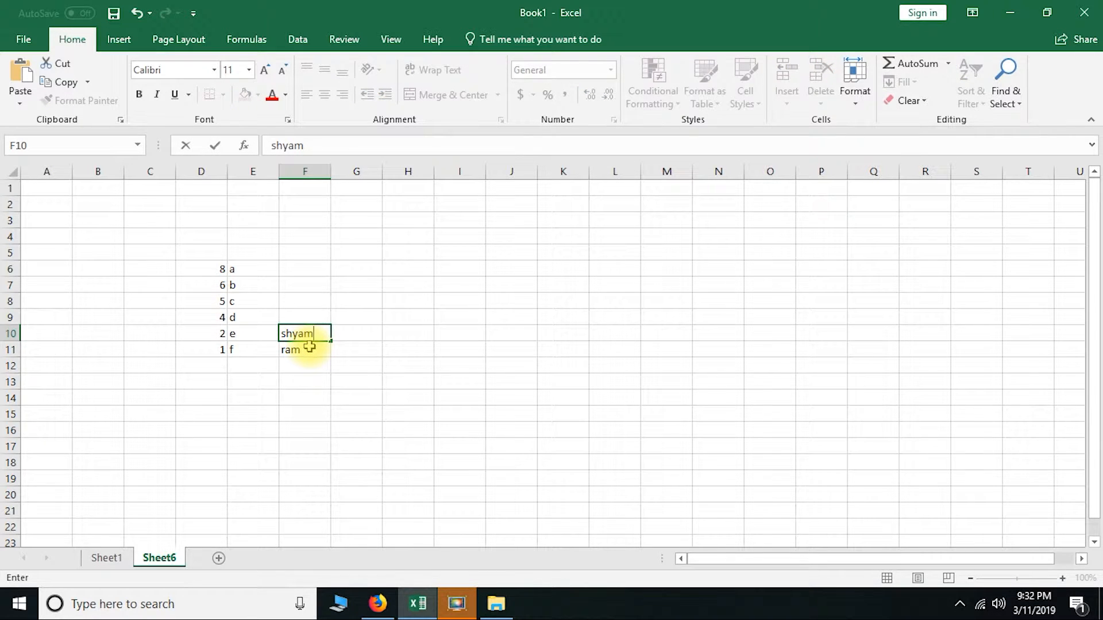
{"action": "key", "text": "Up"}
{"action": "type", "text": "kal"}
{"action": "key", "text": "Up"}
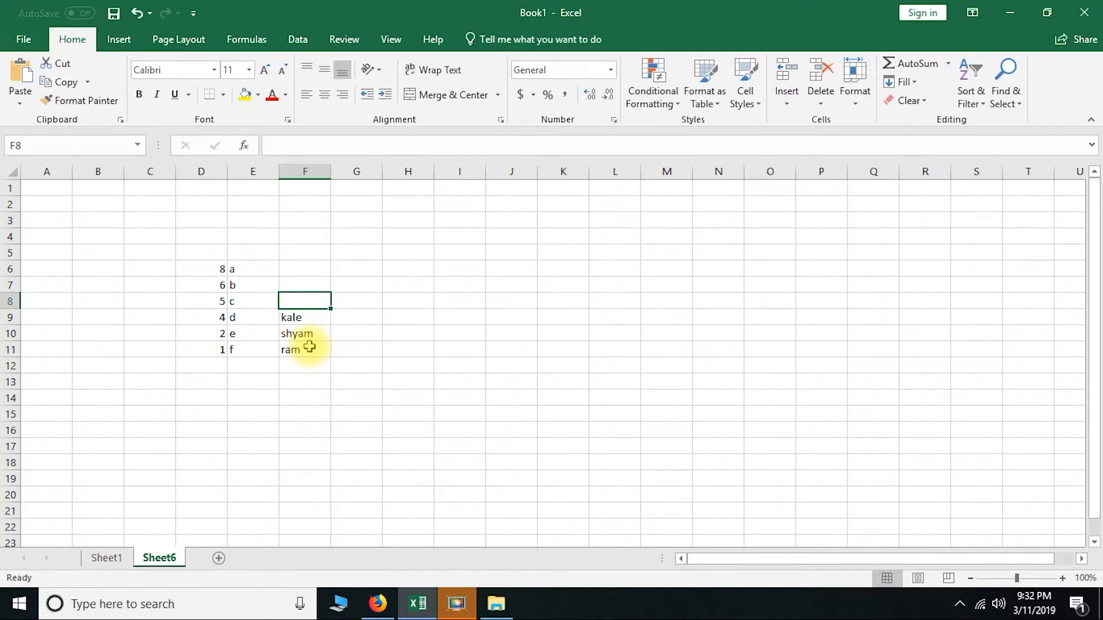
{"action": "type", "text": "sita"}
{"action": "key", "text": "Up"}
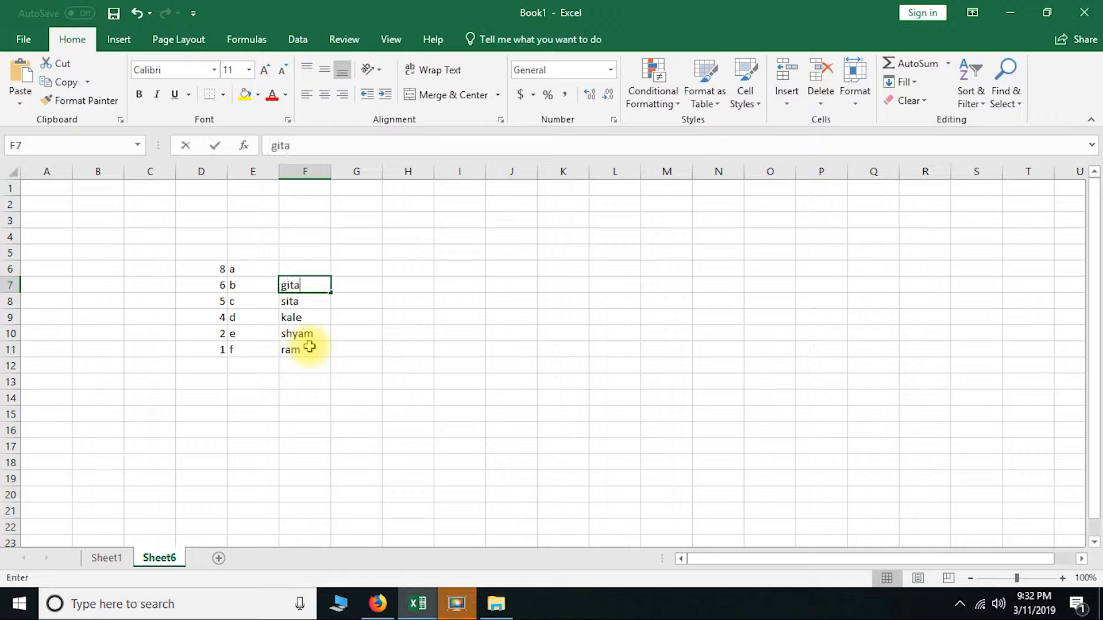
{"action": "key", "text": "Up"}
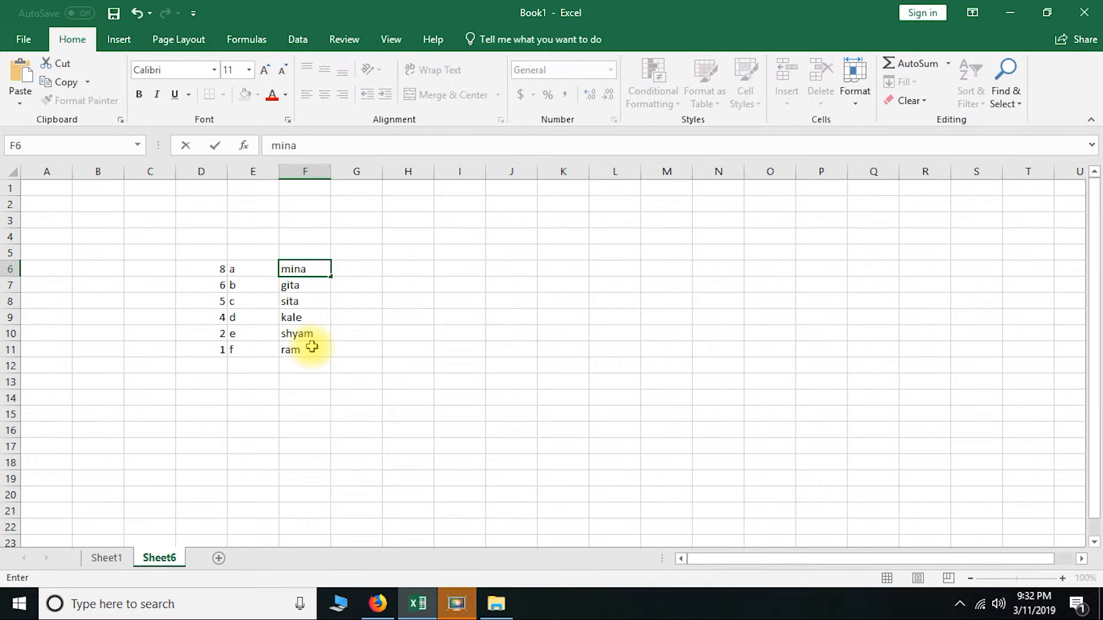
{"action": "left_click", "coordinate": [293, 363]}
Sort only D6:D11 from smallest to largest, continuing with the current selection
{"action": "left_click_drag", "start_coordinate": [205, 269], "coordinate": [202, 342]}
{"action": "left_click_drag", "start_coordinate": [204, 263], "coordinate": [203, 351]}
{"action": "left_click", "coordinate": [970, 92]}
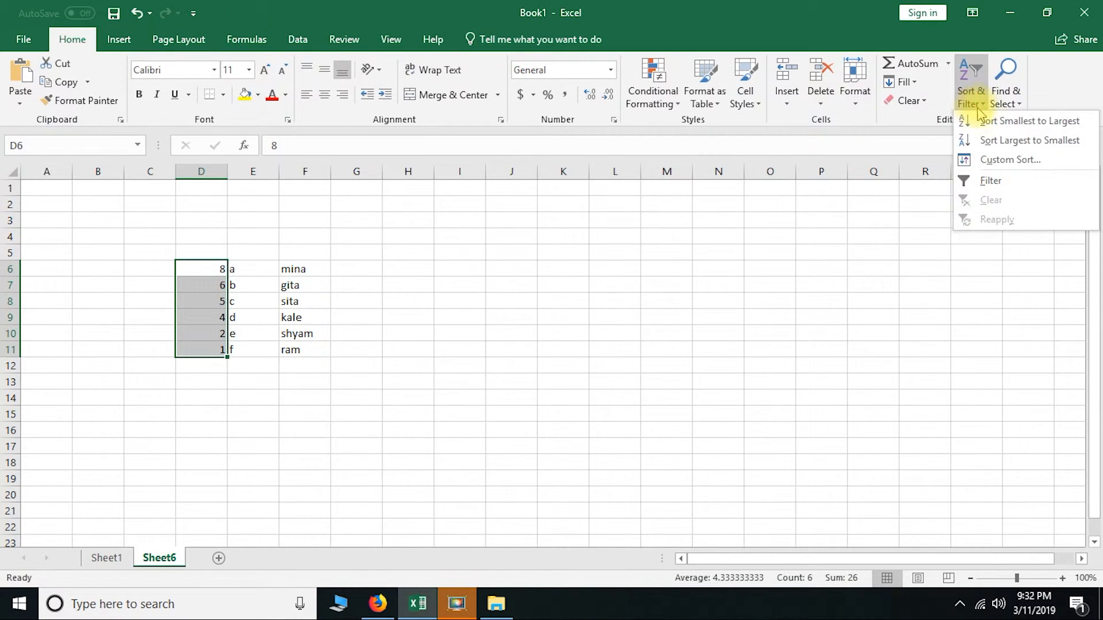
{"action": "left_click", "coordinate": [979, 121]}
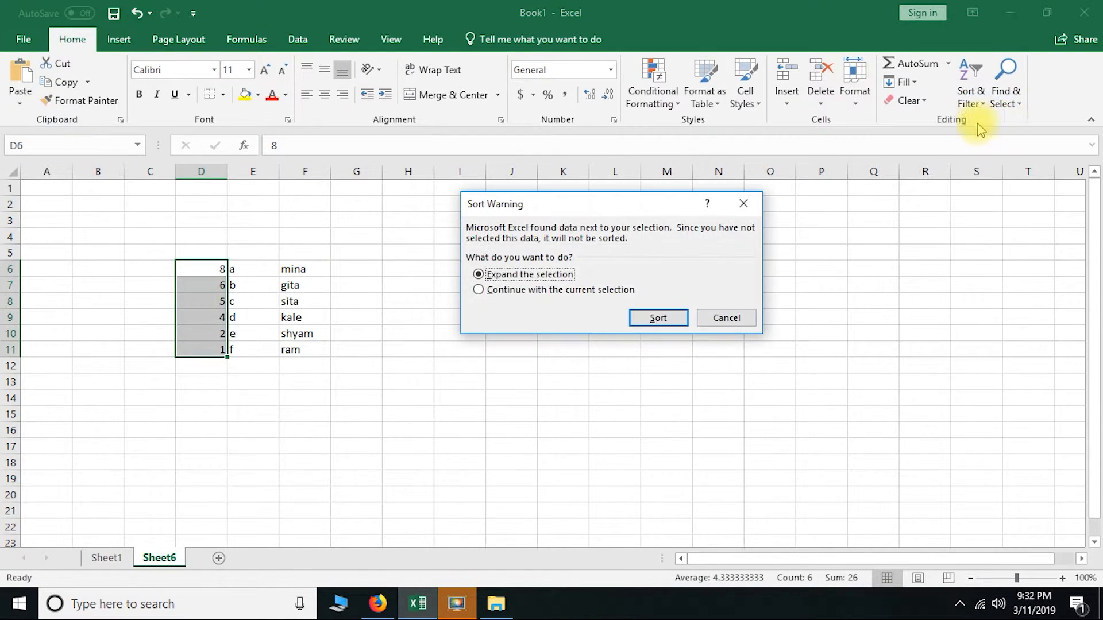
{"action": "left_click", "coordinate": [524, 290]}
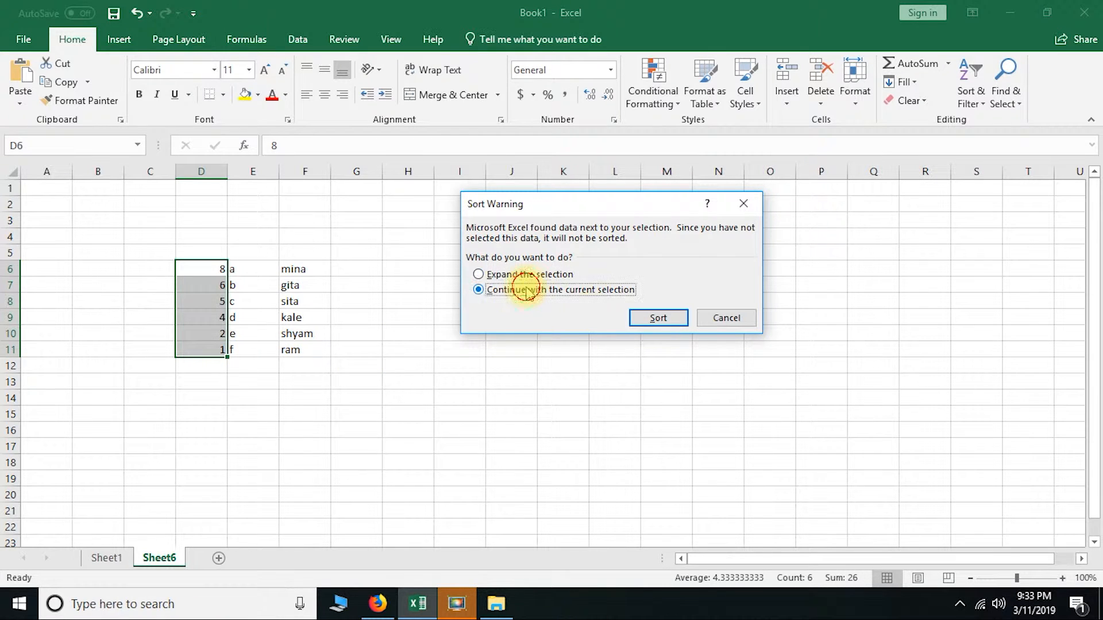
{"action": "left_click", "coordinate": [658, 318]}
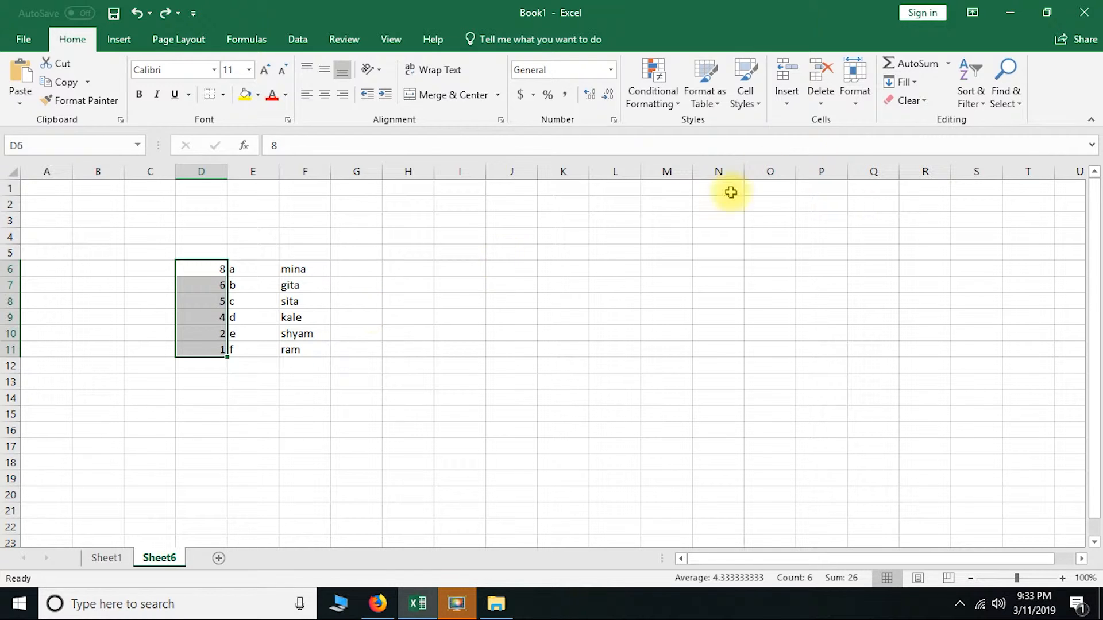
Sort D6:D11 from smallest to largest with the selection expanded, so the adjacent letters and names move along
{"action": "left_click", "coordinate": [970, 101]}
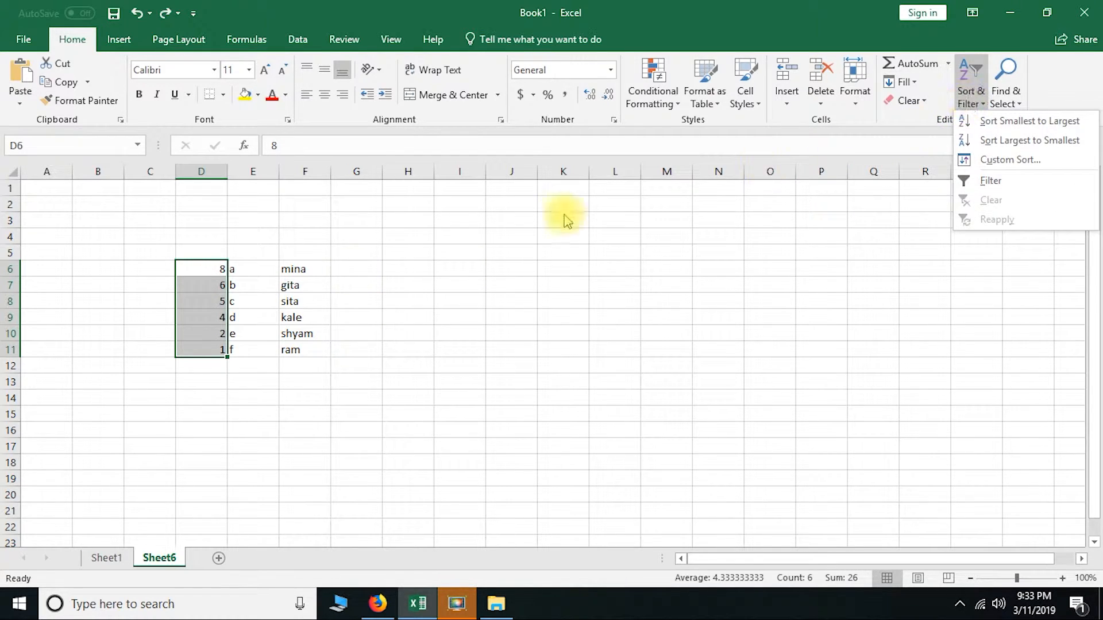
{"action": "left_click", "coordinate": [995, 122]}
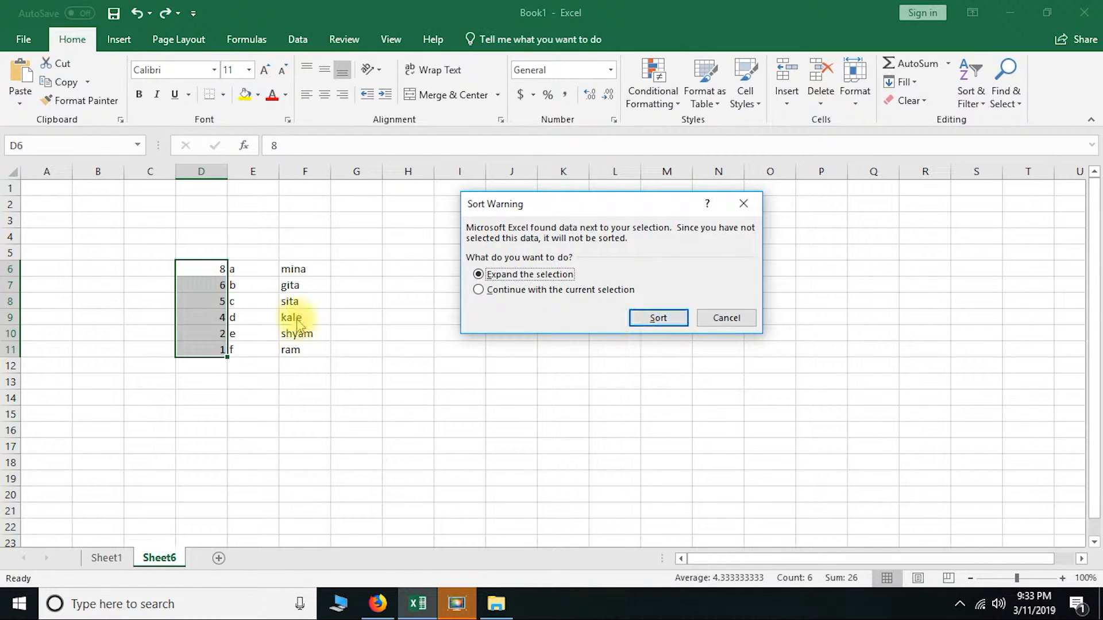
{"action": "left_click", "coordinate": [665, 321]}
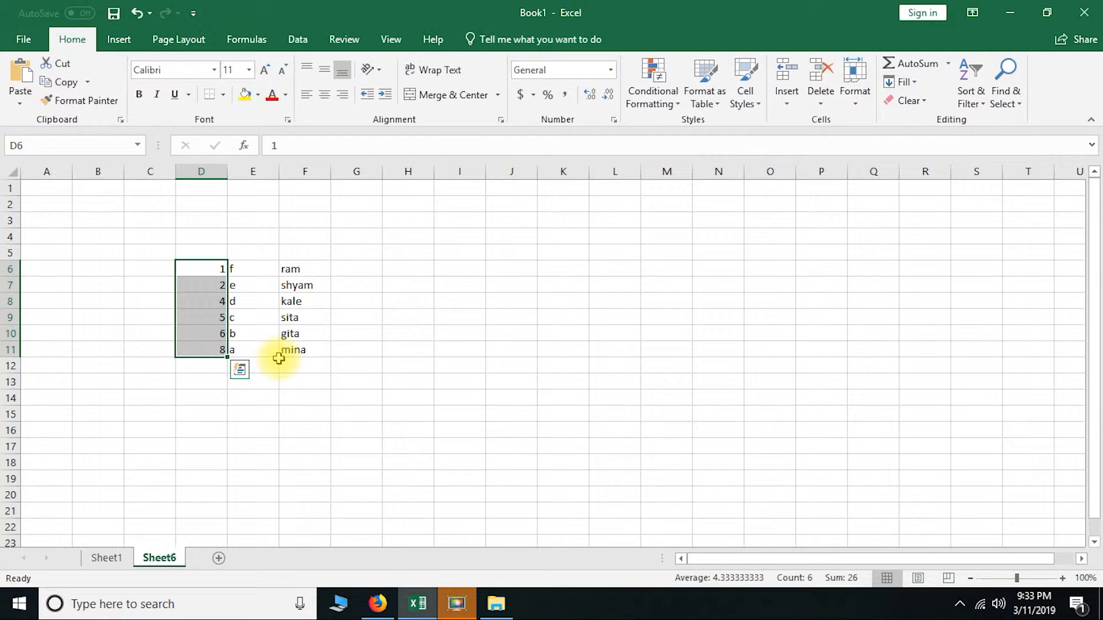
{"action": "left_click", "coordinate": [968, 99]}
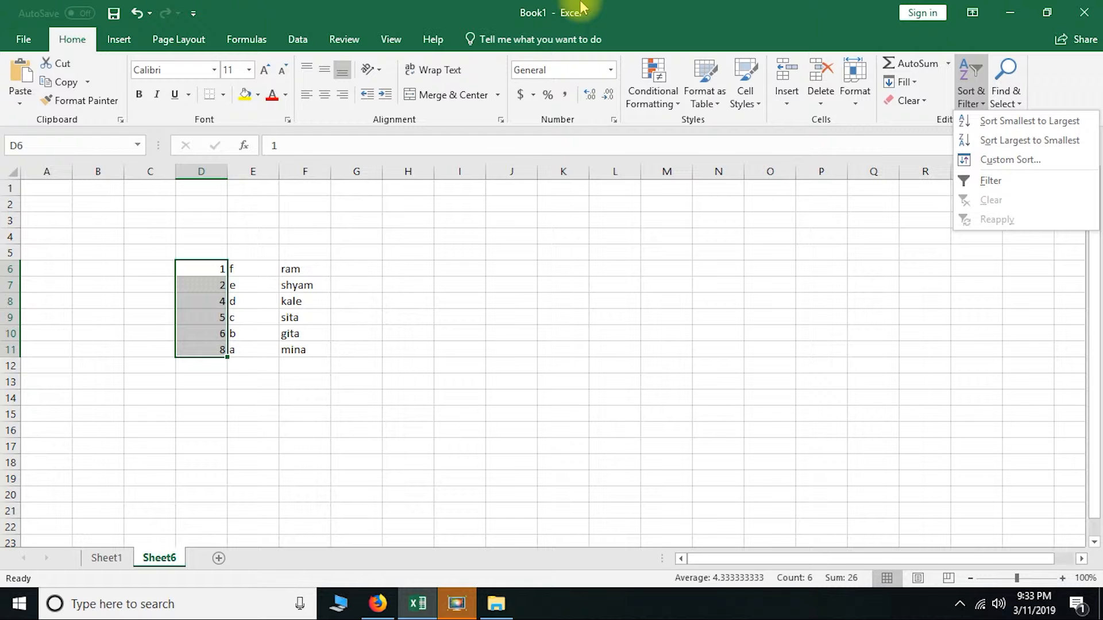
Switch to Sheet1 and look over its data, including the item and price list in rows 46 to 49
{"action": "left_click", "coordinate": [1008, 95]}
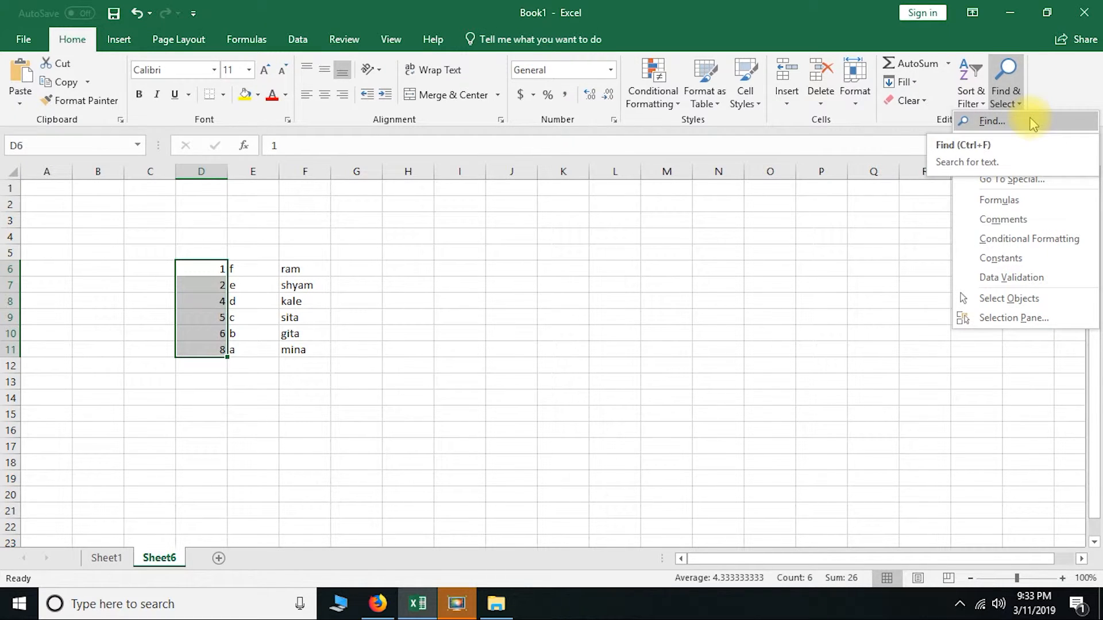
{"action": "left_click", "coordinate": [97, 555]}
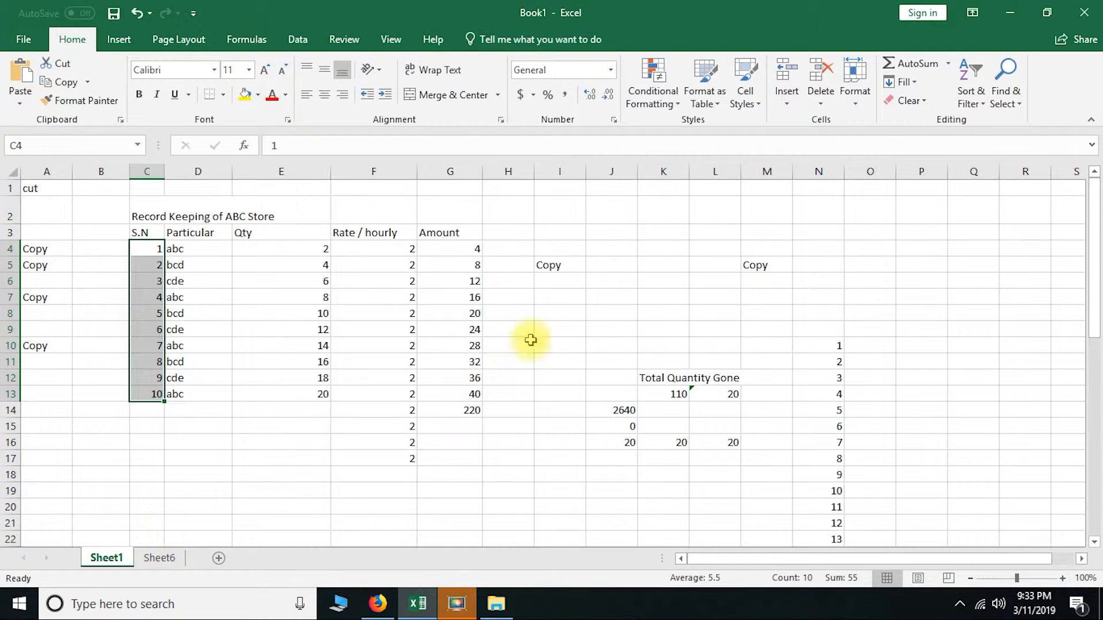
{"action": "scroll", "coordinate": [489, 383], "scroll_direction": "down", "scroll_amount": 13}
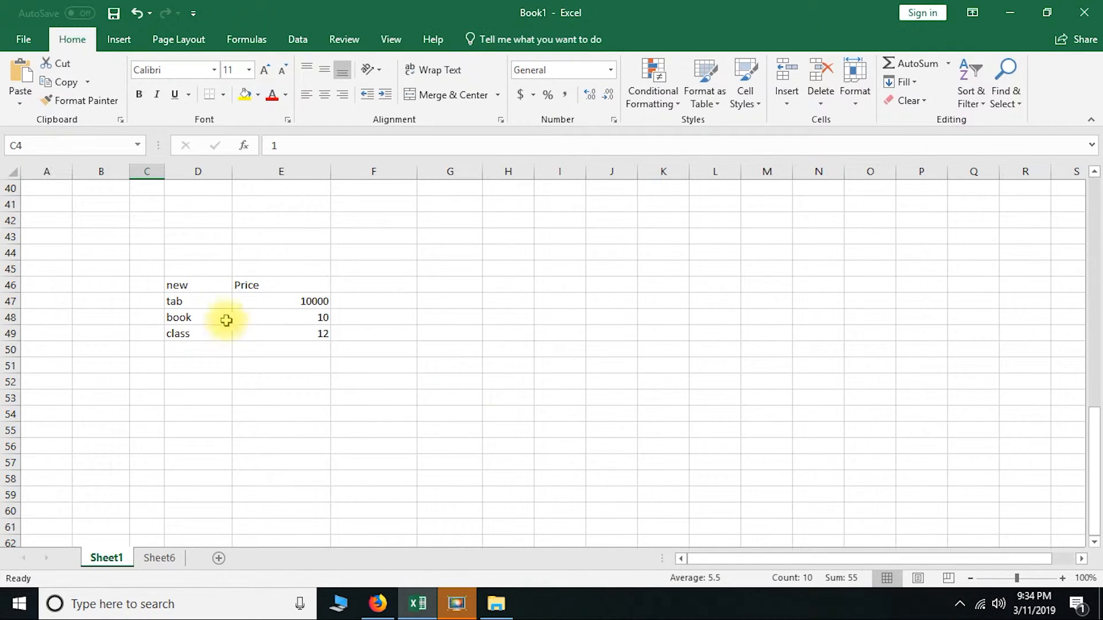
{"action": "scroll", "coordinate": [520, 350], "scroll_direction": "up", "scroll_amount": 13}
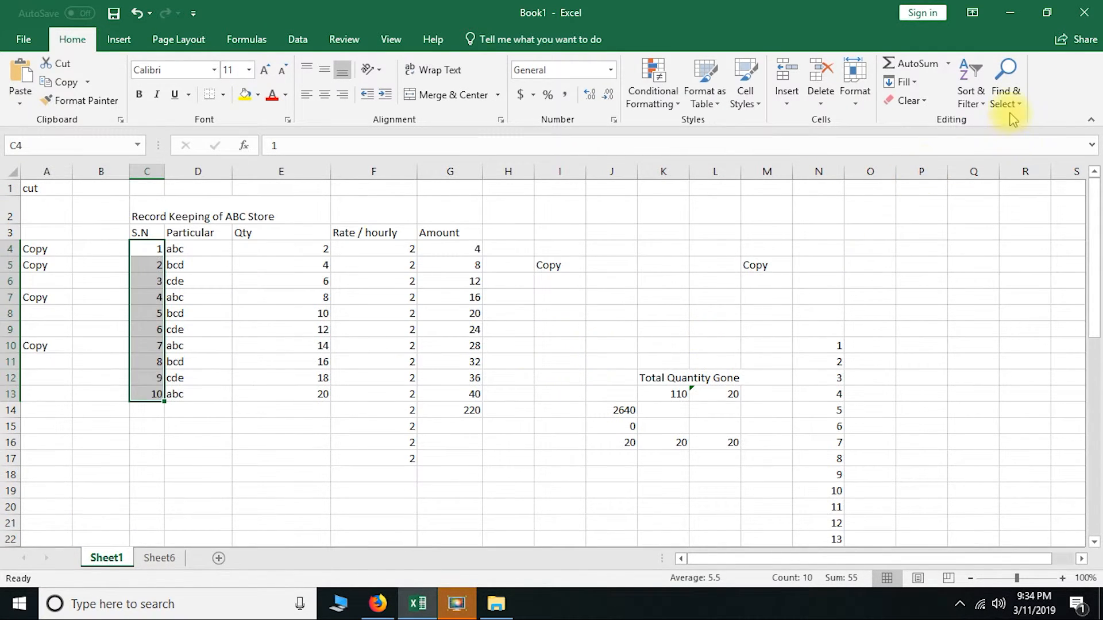
Search for "book" while S.N cells C4:C13 are selected, trying both Find Next and Find All, and compare with the list below
{"action": "left_click", "coordinate": [1006, 93]}
{"action": "left_click", "coordinate": [1034, 119]}
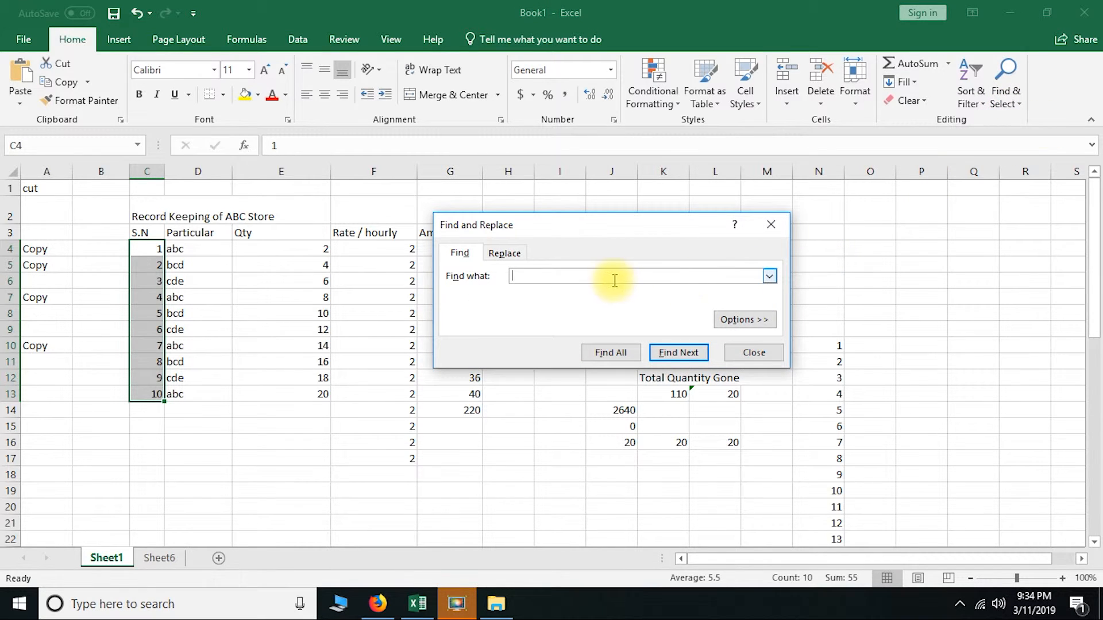
{"action": "left_click", "coordinate": [565, 277]}
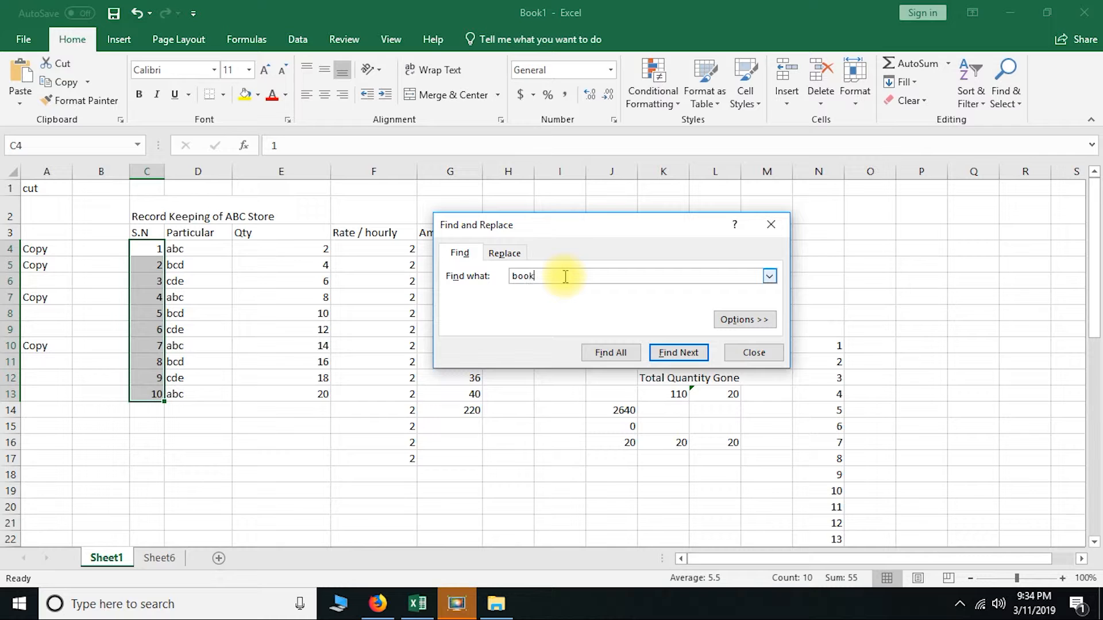
{"action": "left_click", "coordinate": [668, 353]}
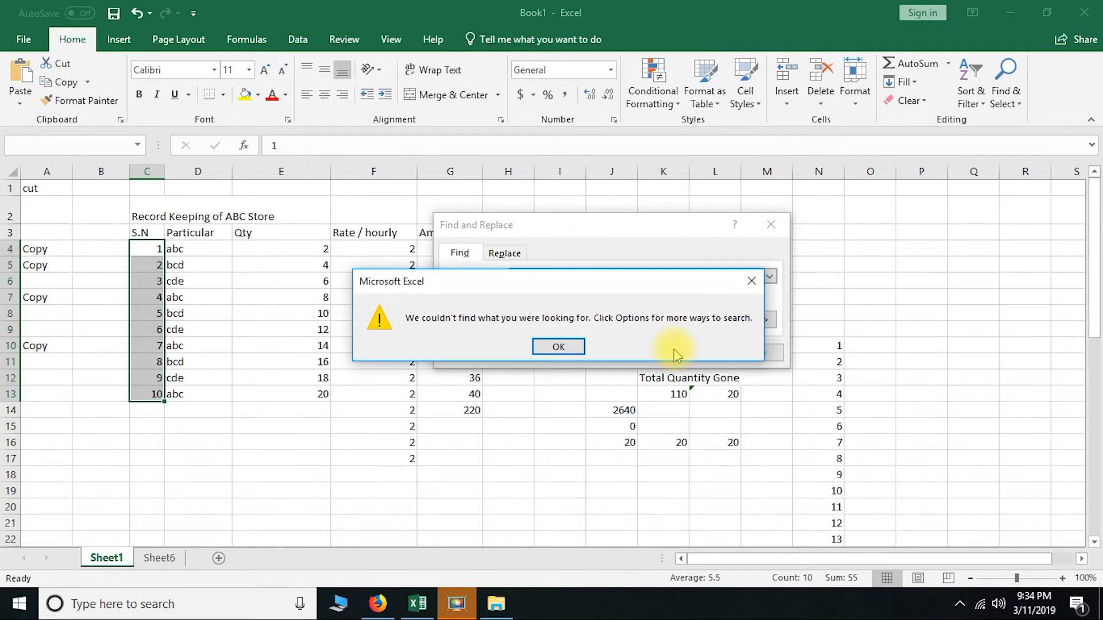
{"action": "left_click", "coordinate": [556, 346]}
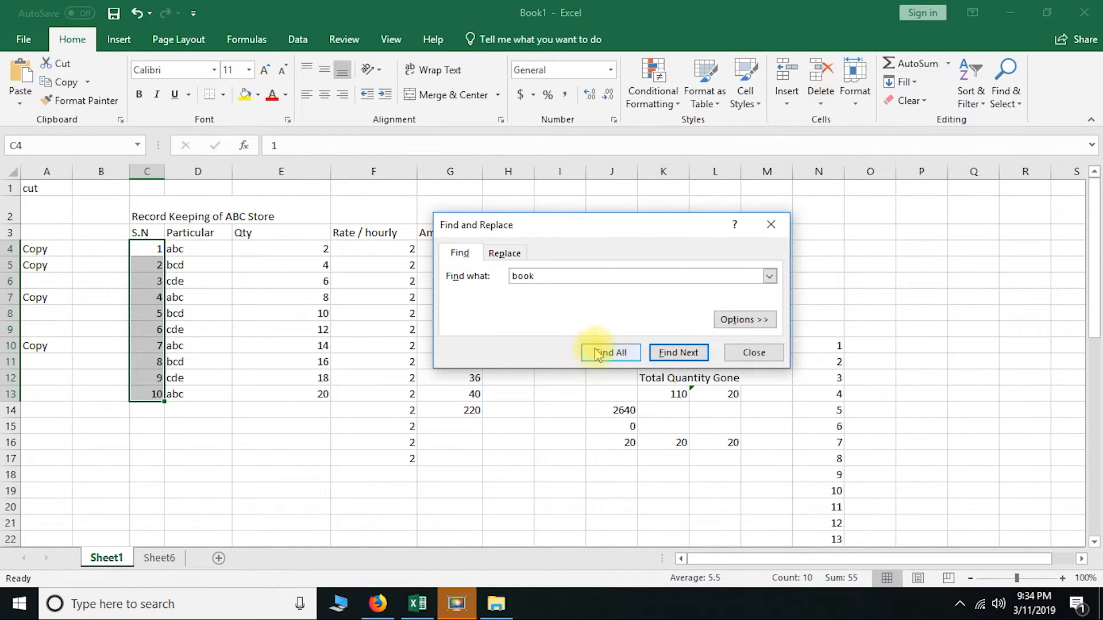
{"action": "left_click", "coordinate": [611, 353]}
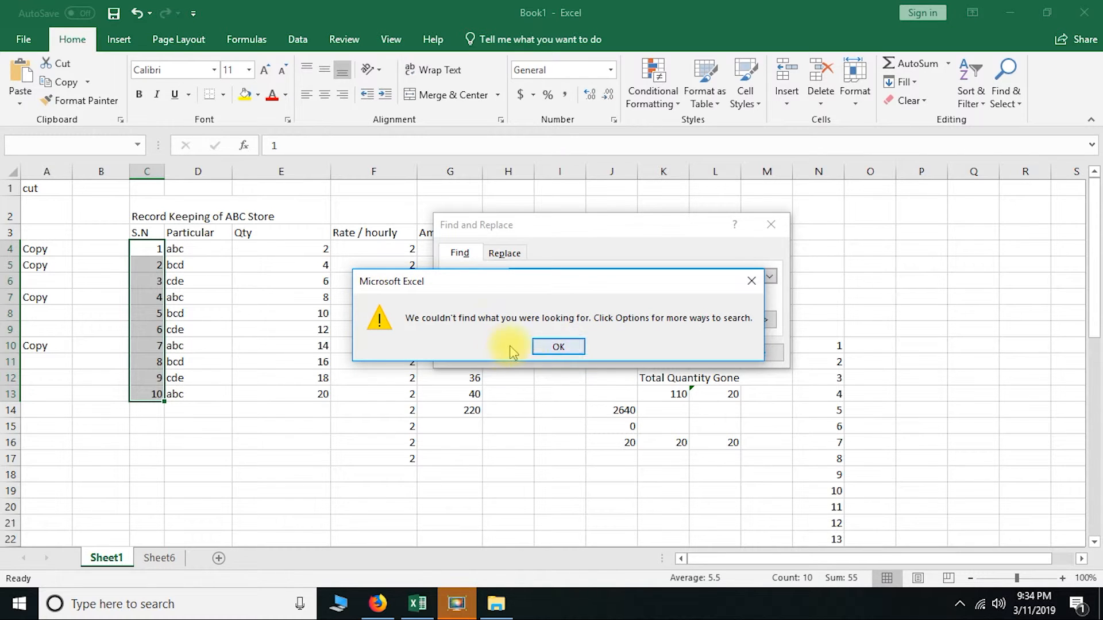
{"action": "left_click", "coordinate": [543, 351]}
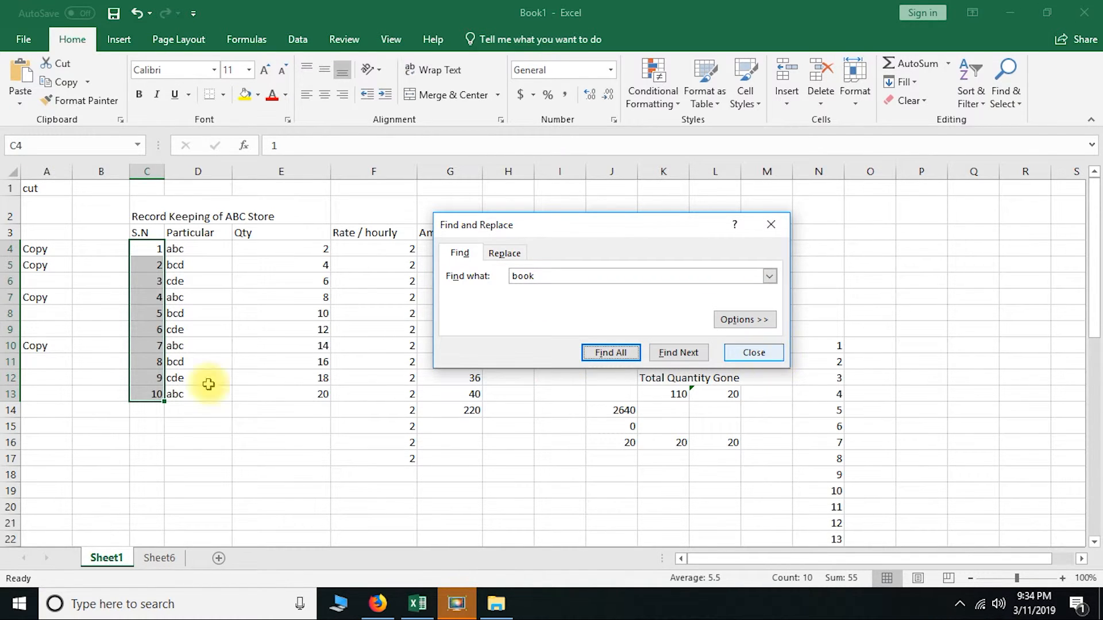
{"action": "scroll", "coordinate": [180, 405], "scroll_direction": "down", "scroll_amount": 5}
{"action": "scroll", "coordinate": [180, 405], "scroll_direction": "down", "scroll_amount": 6}
{"action": "scroll", "coordinate": [296, 448], "scroll_direction": "up", "scroll_amount": 11}
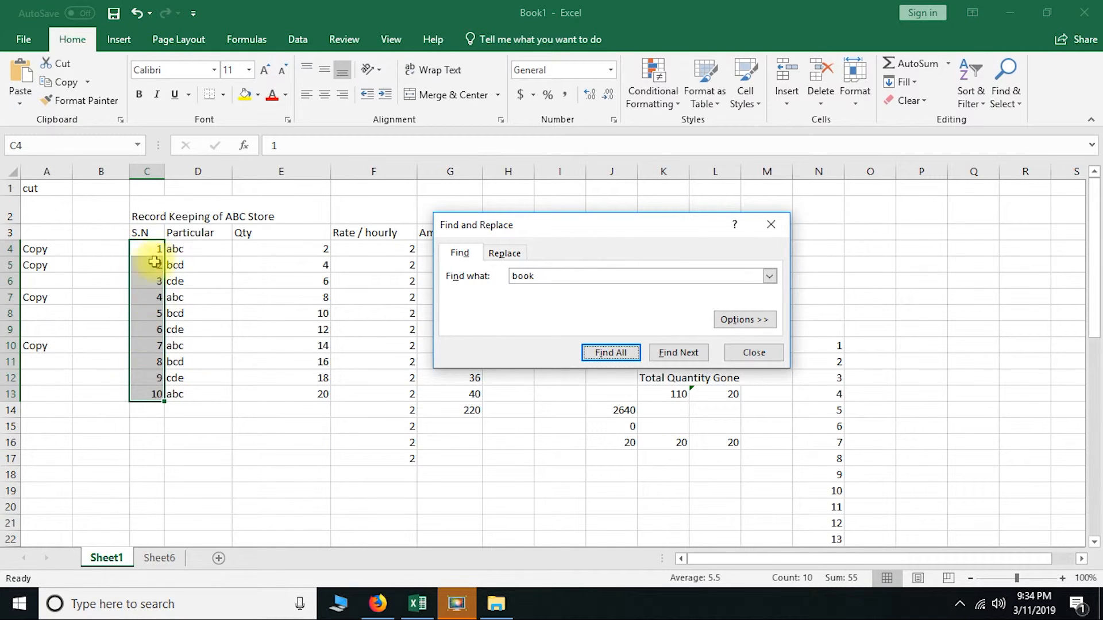
{"action": "left_click", "coordinate": [754, 353]}
Select the single cell D5, find the next "book" on Sheet1, and check the price beside it
{"action": "left_click", "coordinate": [192, 267]}
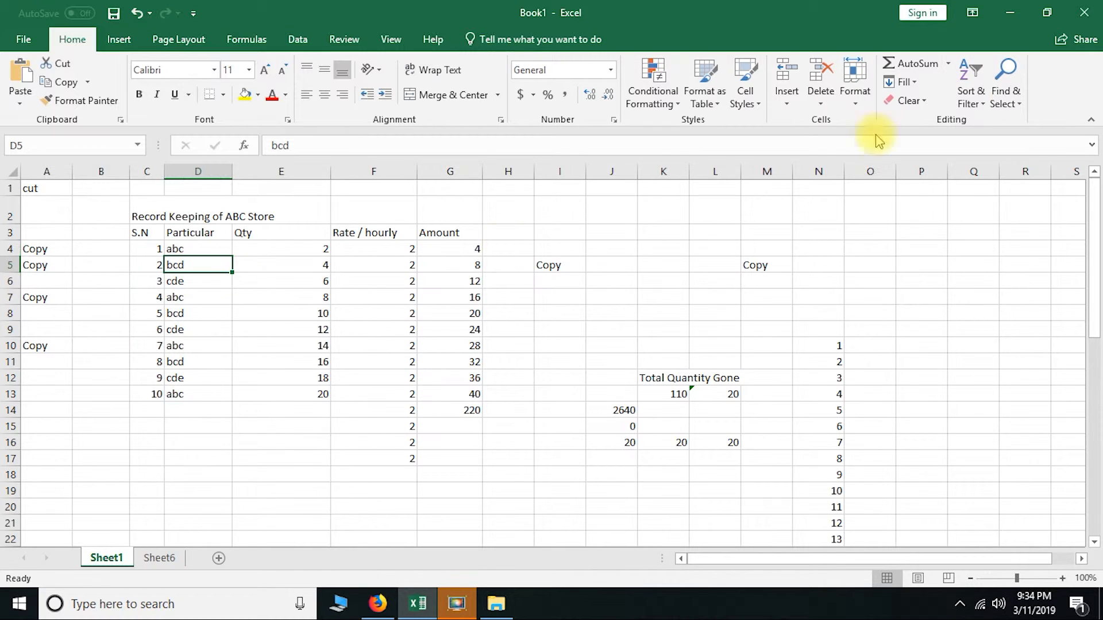
{"action": "left_click", "coordinate": [1015, 99]}
{"action": "left_click", "coordinate": [990, 122]}
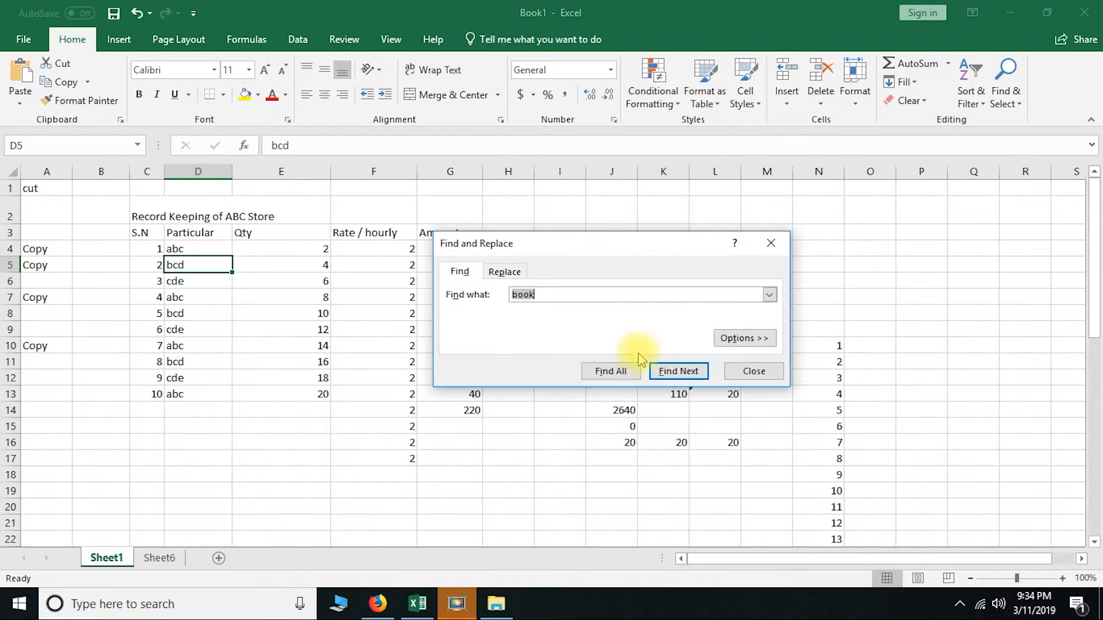
{"action": "left_click", "coordinate": [679, 371]}
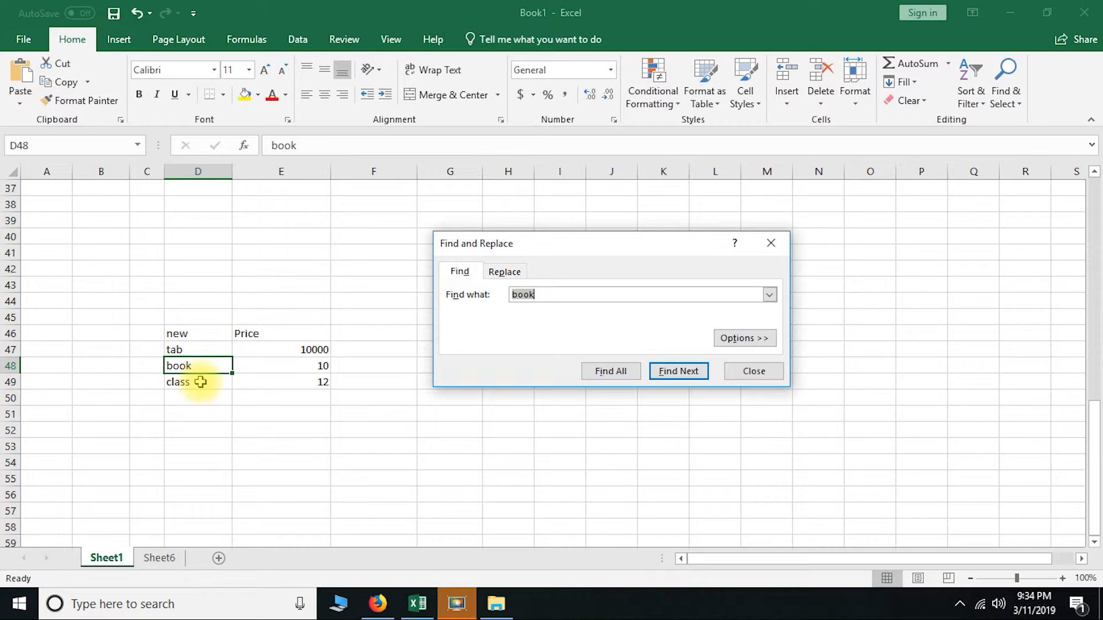
{"action": "left_click", "coordinate": [752, 372]}
{"action": "left_click", "coordinate": [320, 370]}
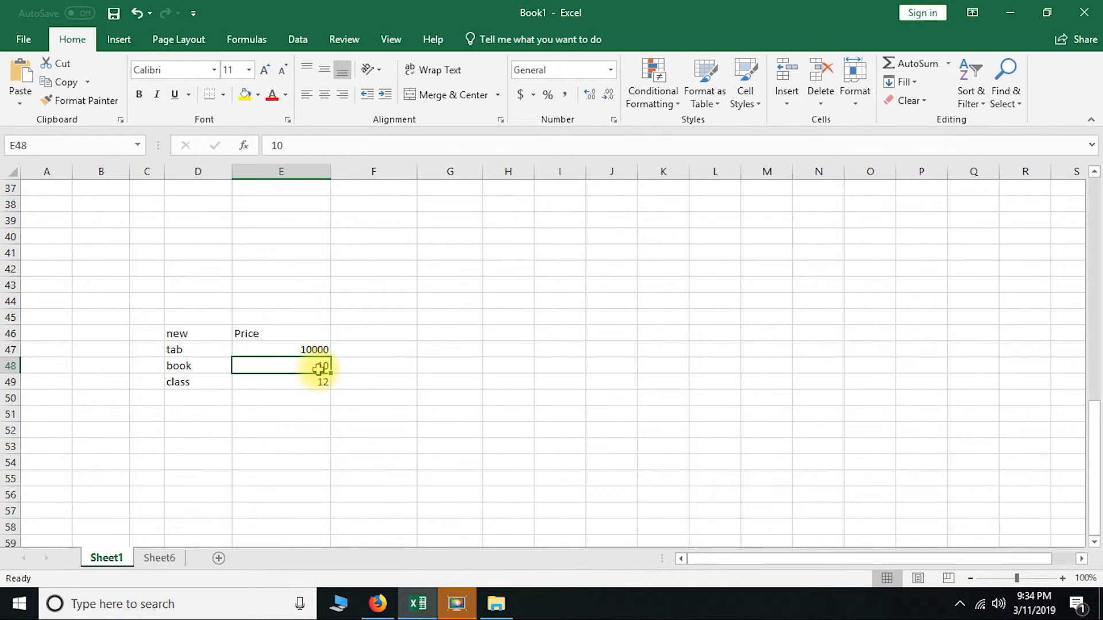
{"action": "left_click", "coordinate": [192, 365]}
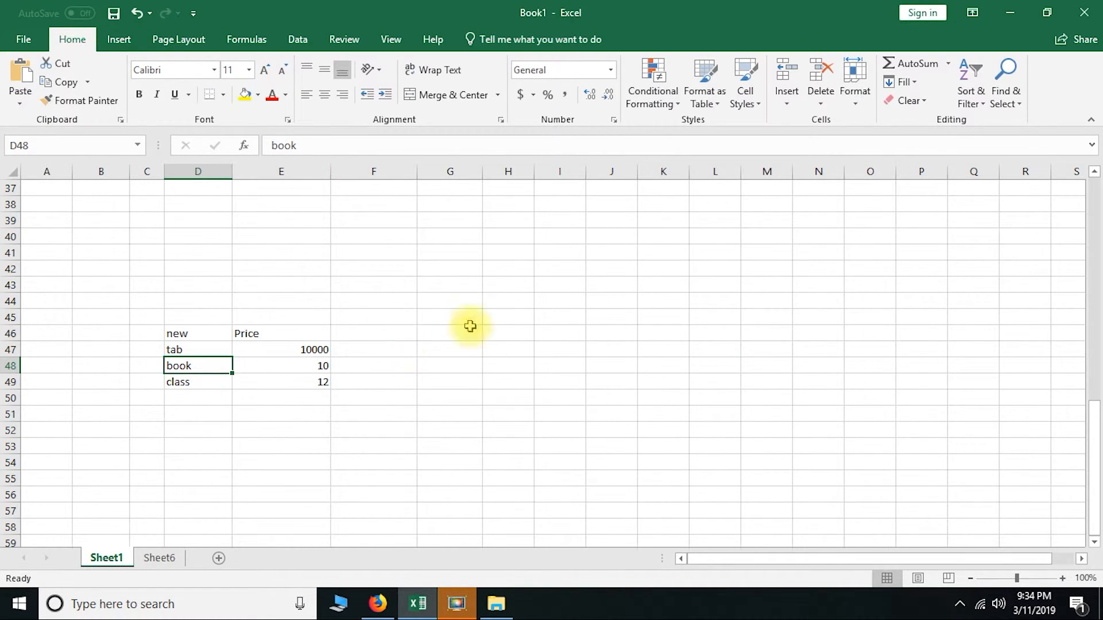
Search Sheet1 for the first name that is paired with the number 1 on Sheet6
{"action": "scroll", "coordinate": [521, 367], "scroll_direction": "down", "scroll_amount": 9}
{"action": "scroll", "coordinate": [514, 382], "scroll_direction": "up", "scroll_amount": 8}
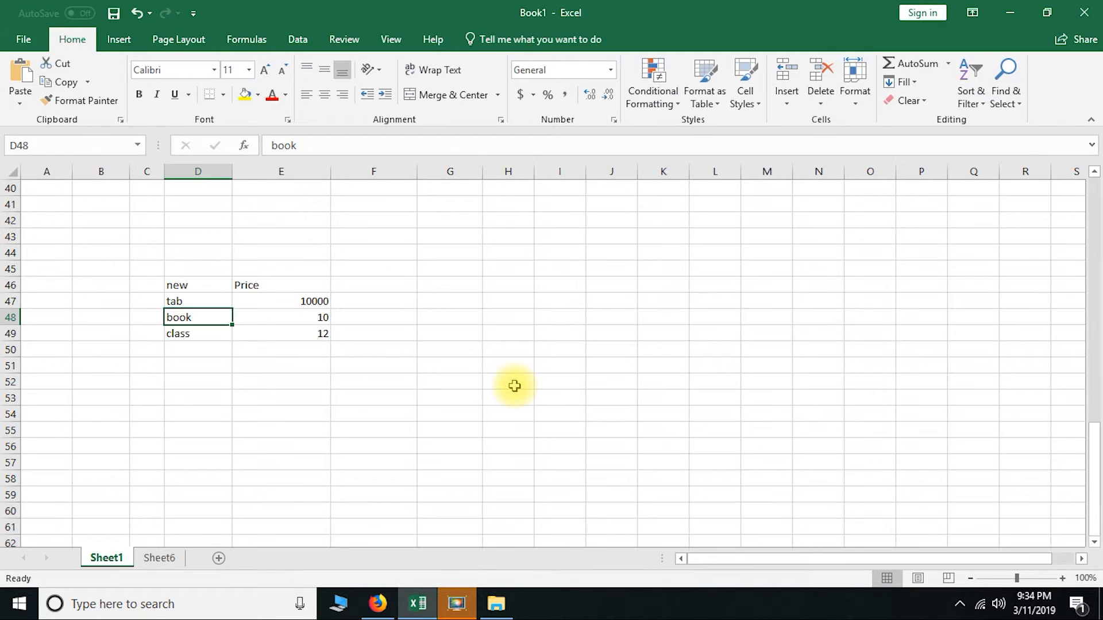
{"action": "scroll", "coordinate": [239, 386], "scroll_direction": "down", "scroll_amount": 10}
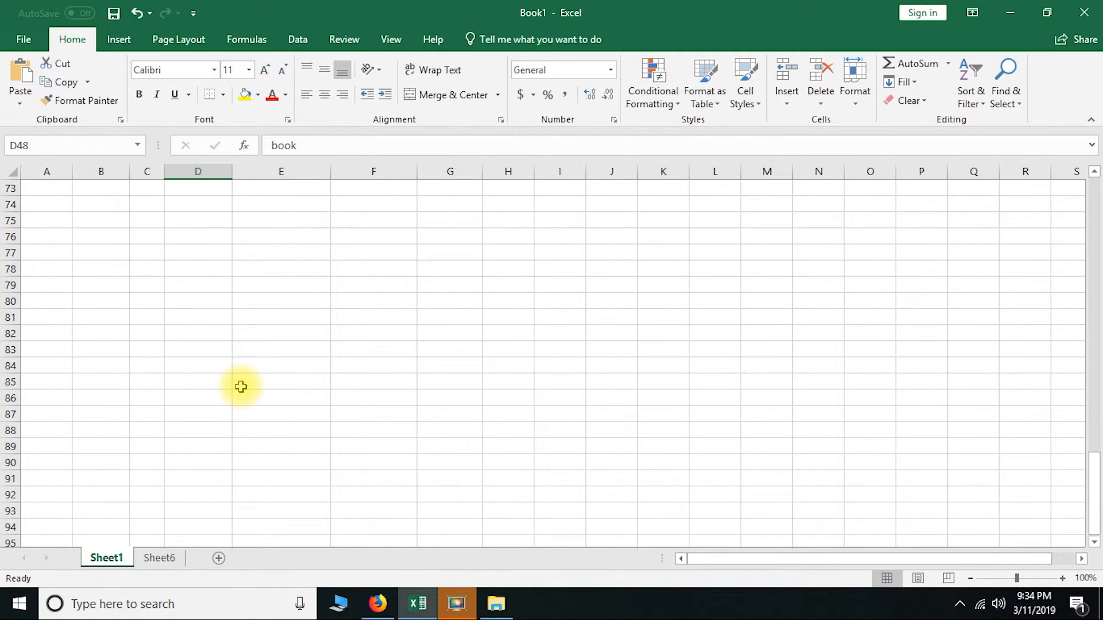
{"action": "scroll", "coordinate": [241, 387], "scroll_direction": "up", "scroll_amount": 5}
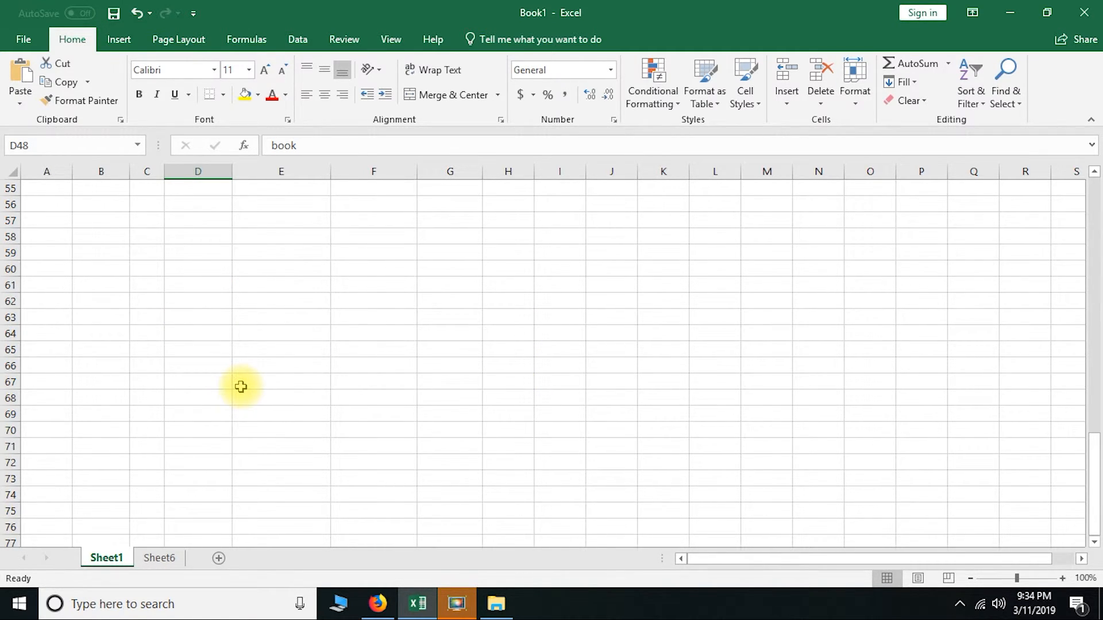
{"action": "scroll", "coordinate": [240, 386], "scroll_direction": "up", "scroll_amount": 6}
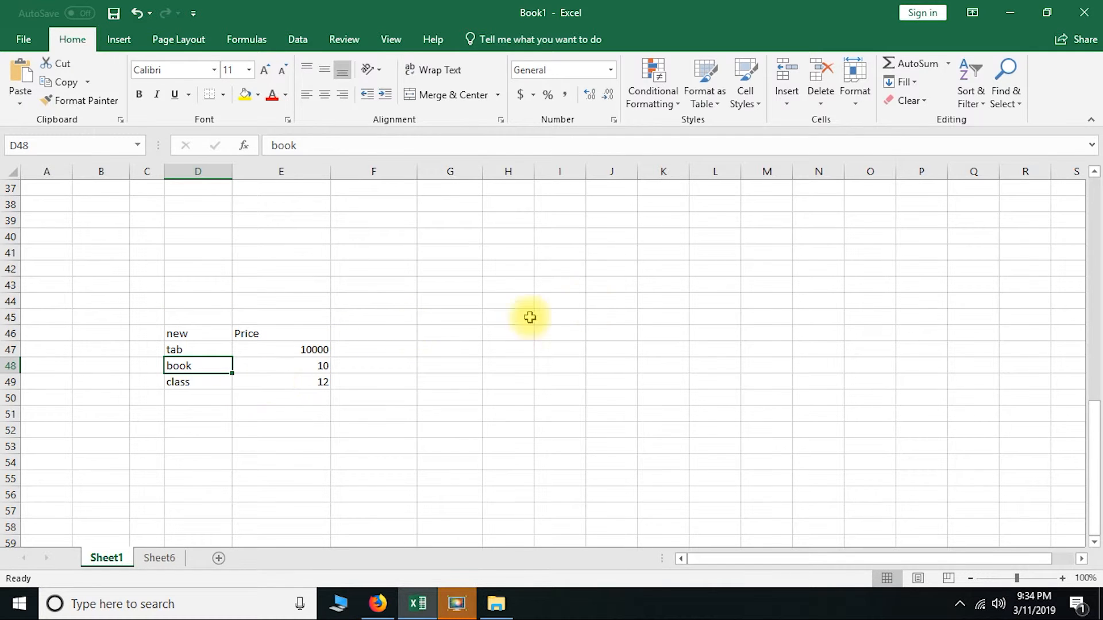
{"action": "left_click", "coordinate": [1008, 95]}
{"action": "left_click", "coordinate": [1009, 120]}
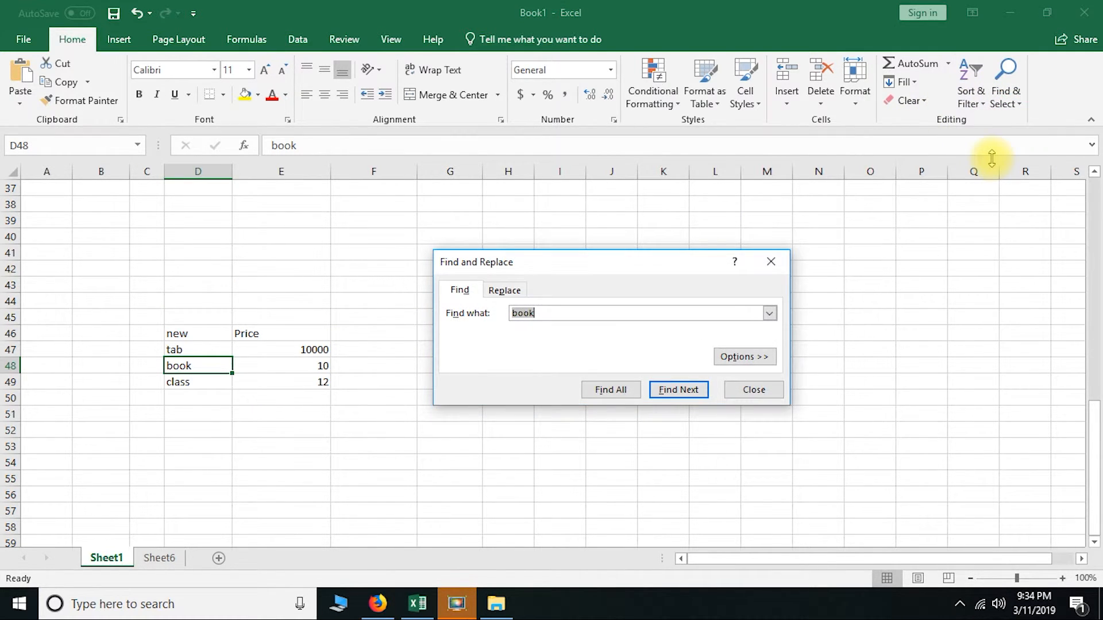
{"action": "type", "text": "ram"}
{"action": "key", "text": "Return"}
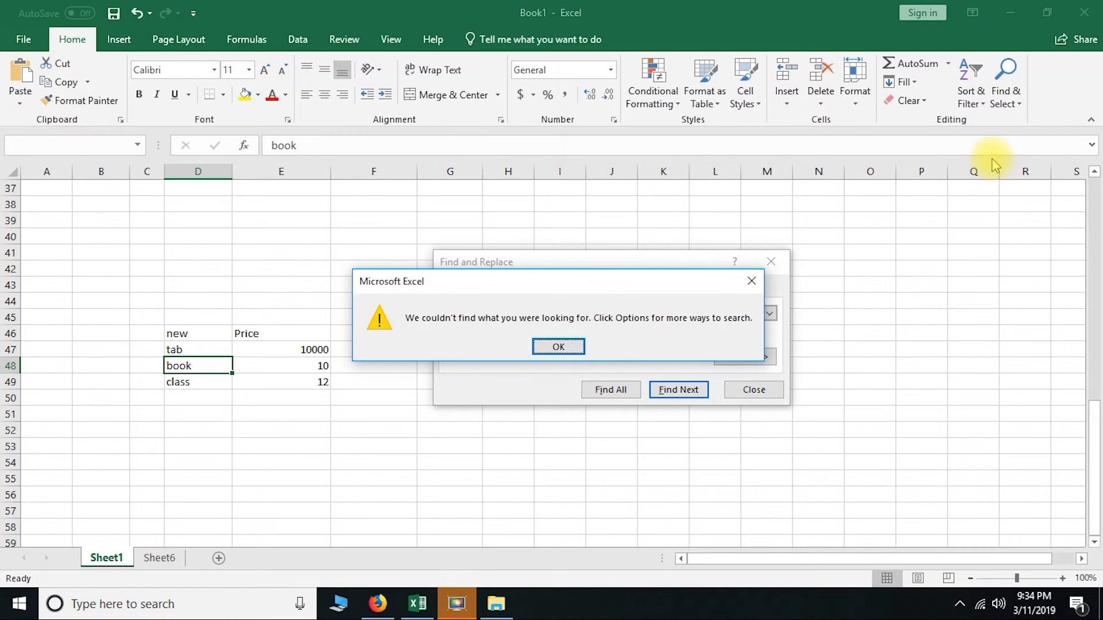
Repeat the search for the name on Sheet1, end the search, and check the list of names on Sheet6
{"action": "left_click", "coordinate": [556, 344]}
{"action": "left_click", "coordinate": [663, 389]}
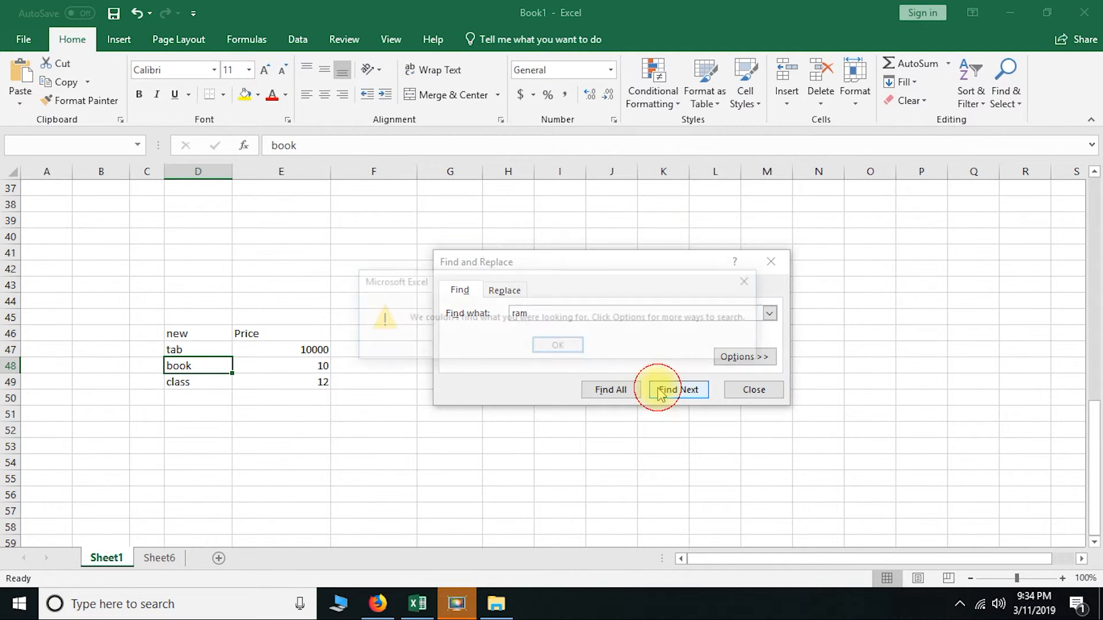
{"action": "left_click", "coordinate": [566, 346]}
{"action": "left_click", "coordinate": [752, 390]}
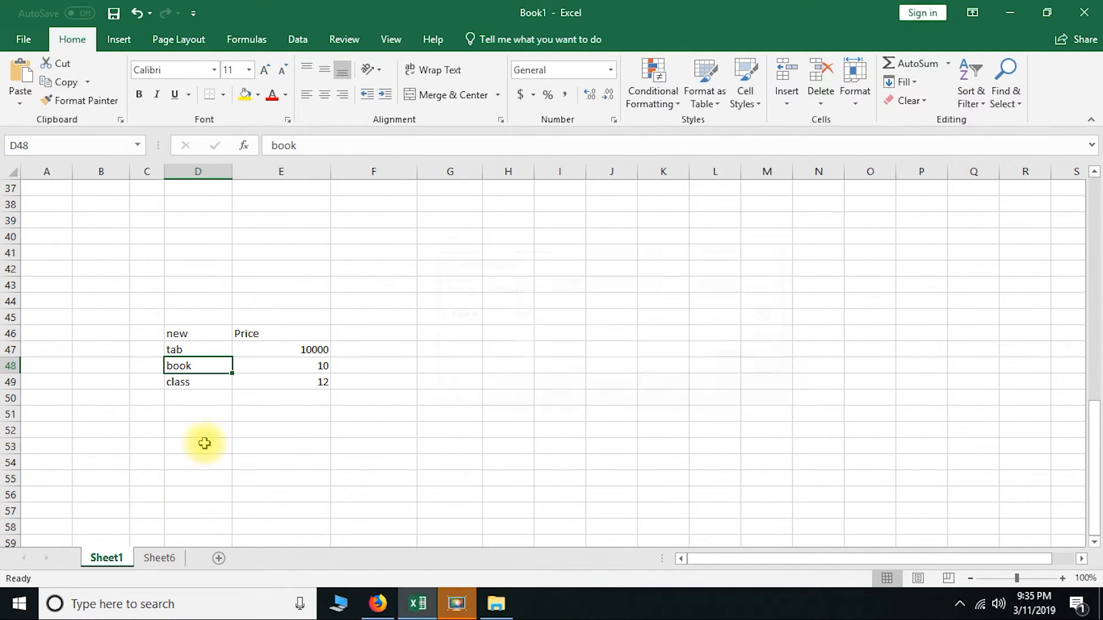
{"action": "left_click", "coordinate": [159, 558]}
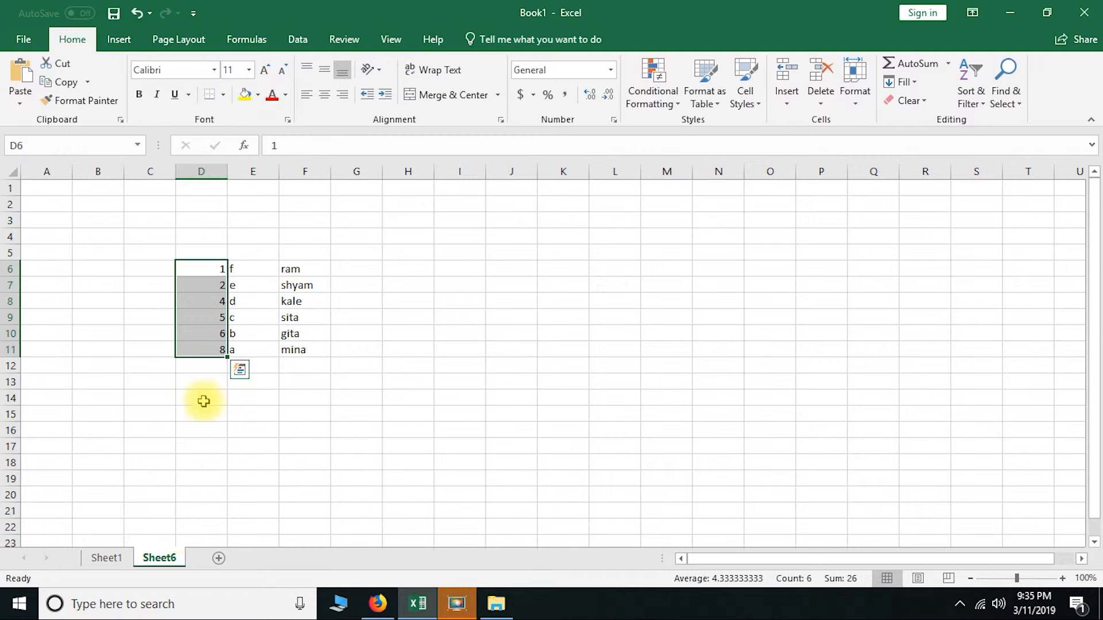
Return to Sheet1 and find the cell containing "class"
{"action": "left_click", "coordinate": [103, 557]}
{"action": "scroll", "coordinate": [446, 318], "scroll_direction": "up", "scroll_amount": 8}
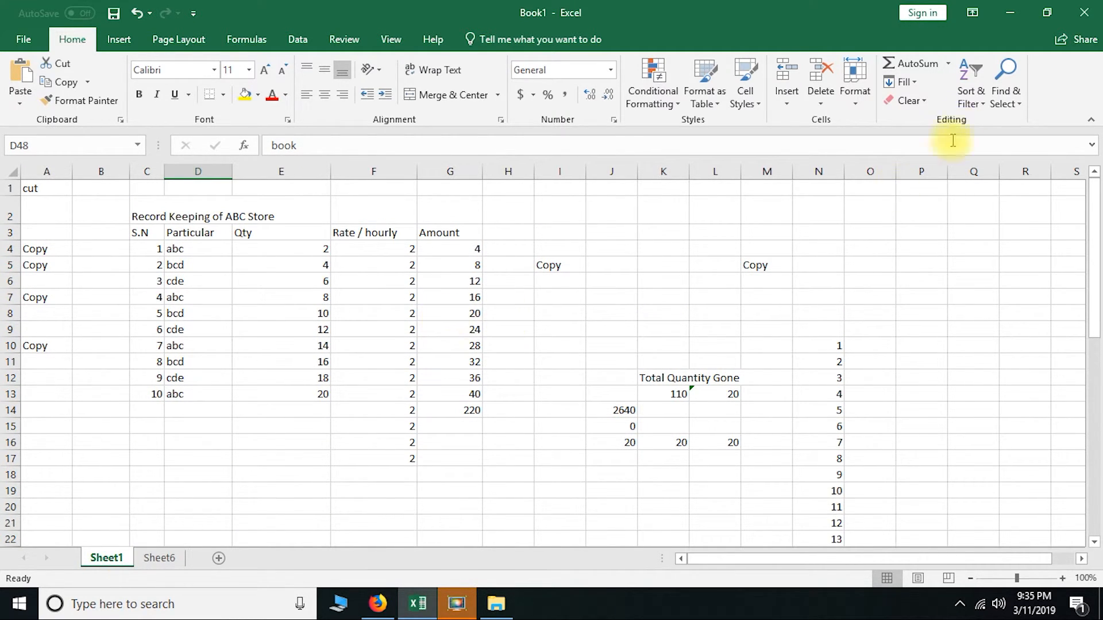
{"action": "left_click", "coordinate": [971, 86]}
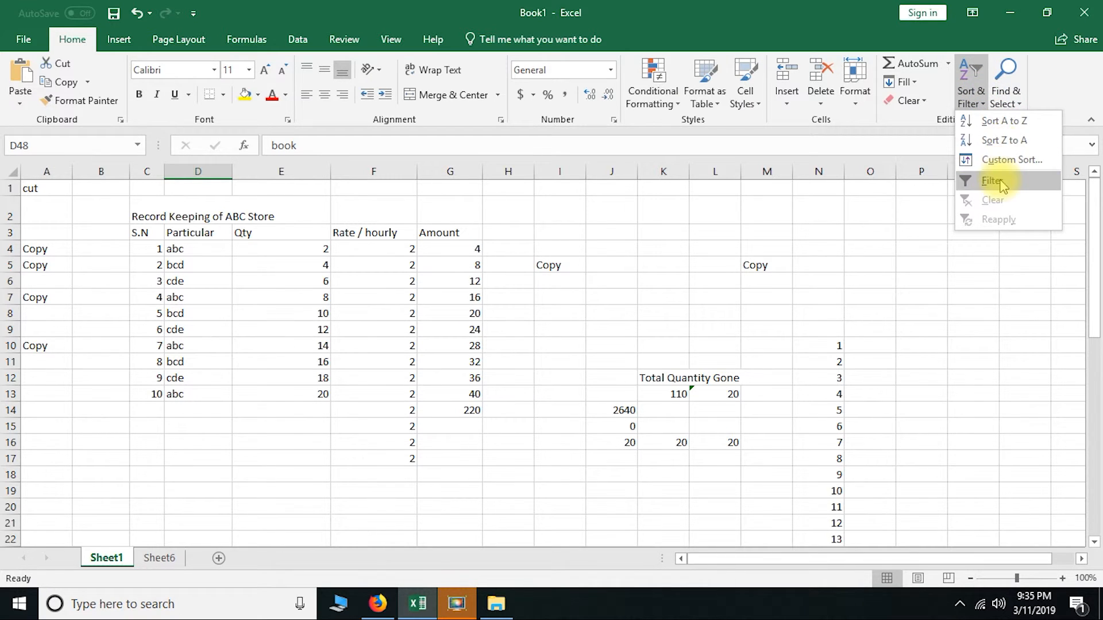
{"action": "left_click", "coordinate": [1010, 79]}
{"action": "left_click", "coordinate": [1014, 118]}
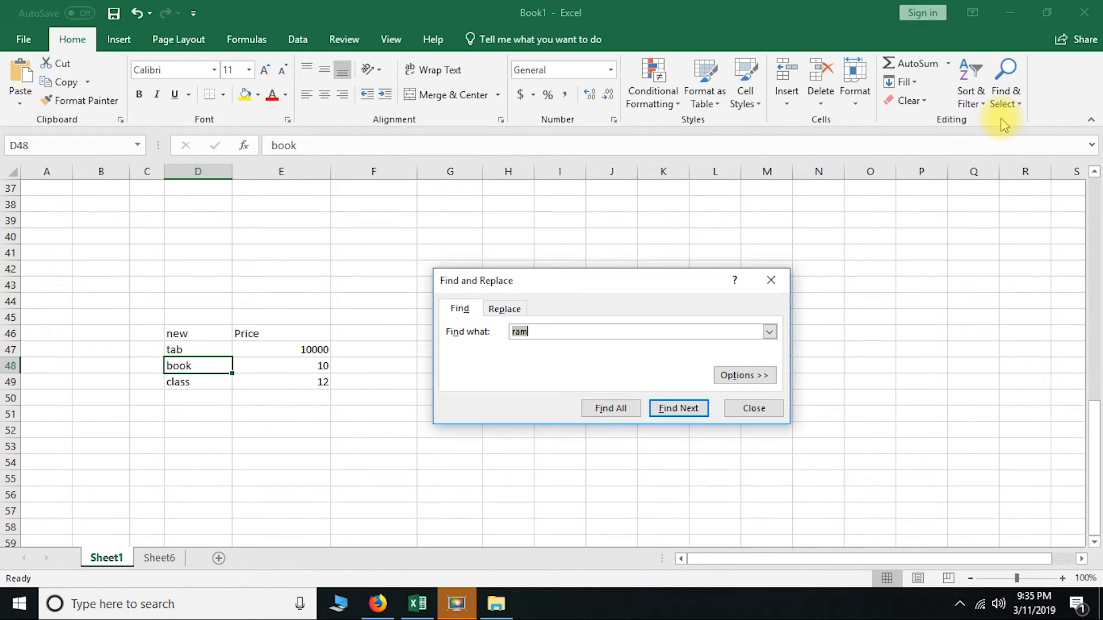
{"action": "type", "text": "class"}
{"action": "key", "text": "Return"}
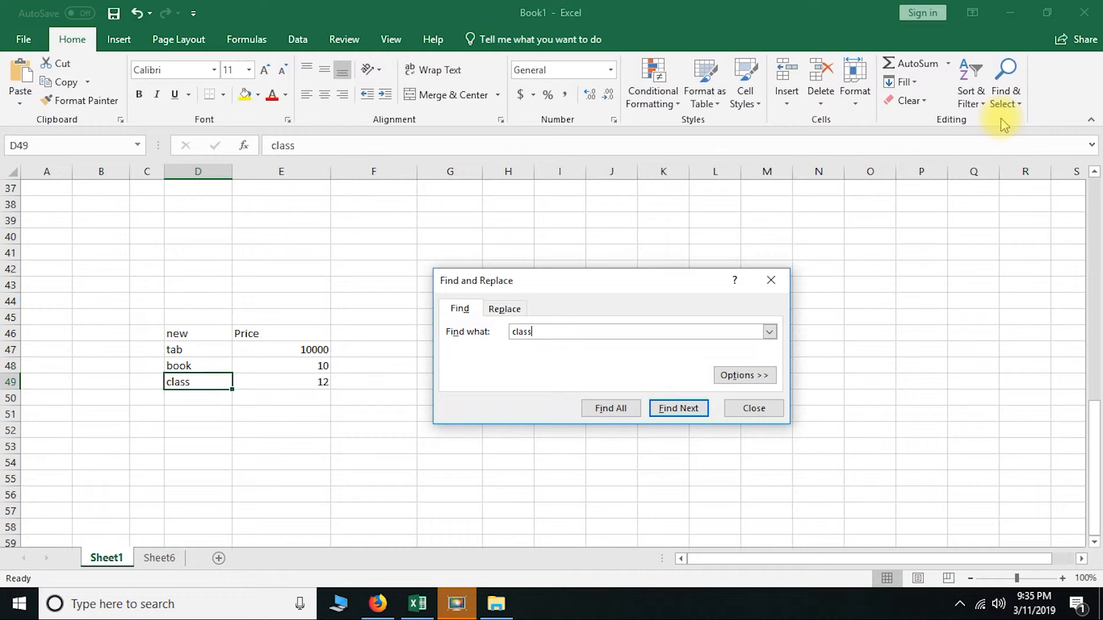
{"action": "left_click", "coordinate": [755, 411]}
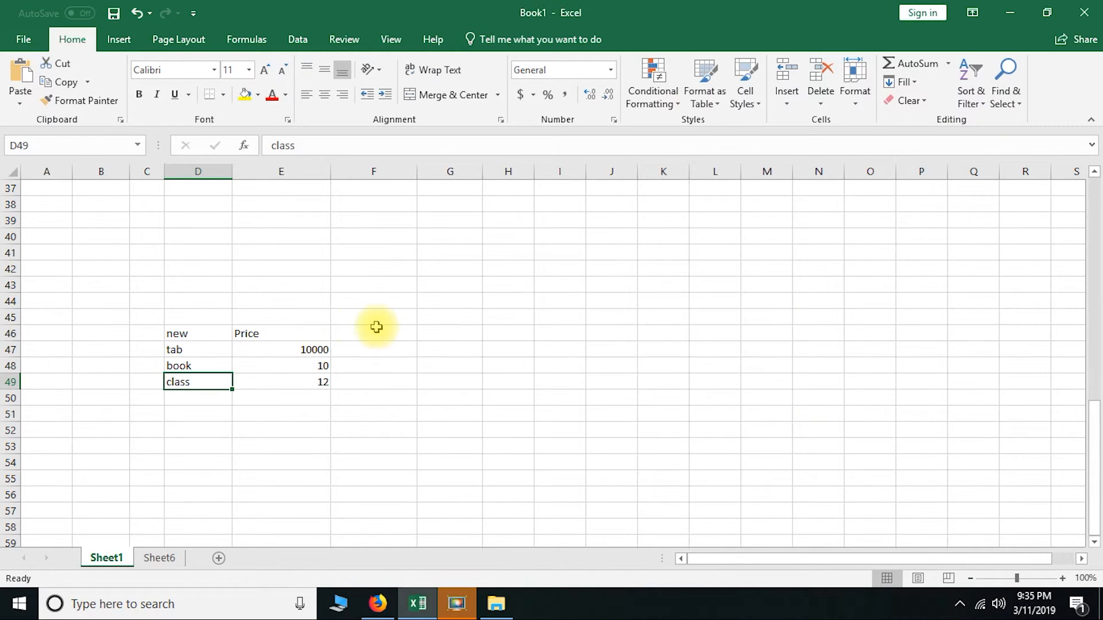
Replace "class" with "section" in the item list on Sheet1, and search for any further occurrence of "class"
{"action": "scroll", "coordinate": [377, 325], "scroll_direction": "up", "scroll_amount": 12}
{"action": "left_click", "coordinate": [1005, 95]}
{"action": "left_click", "coordinate": [1000, 137]}
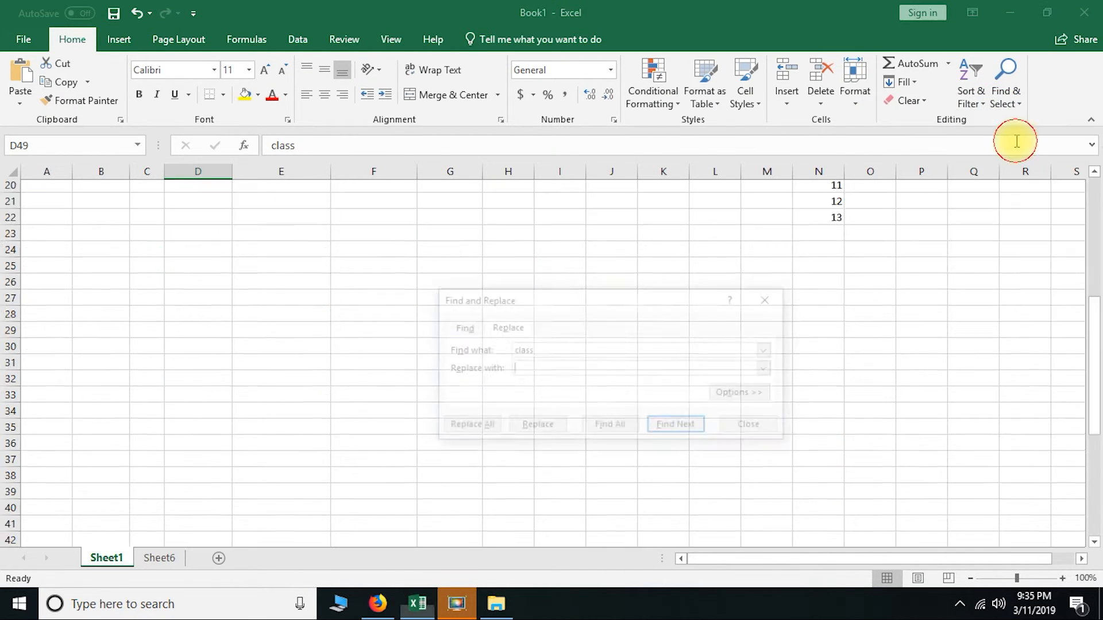
{"action": "left_click", "coordinate": [571, 366]}
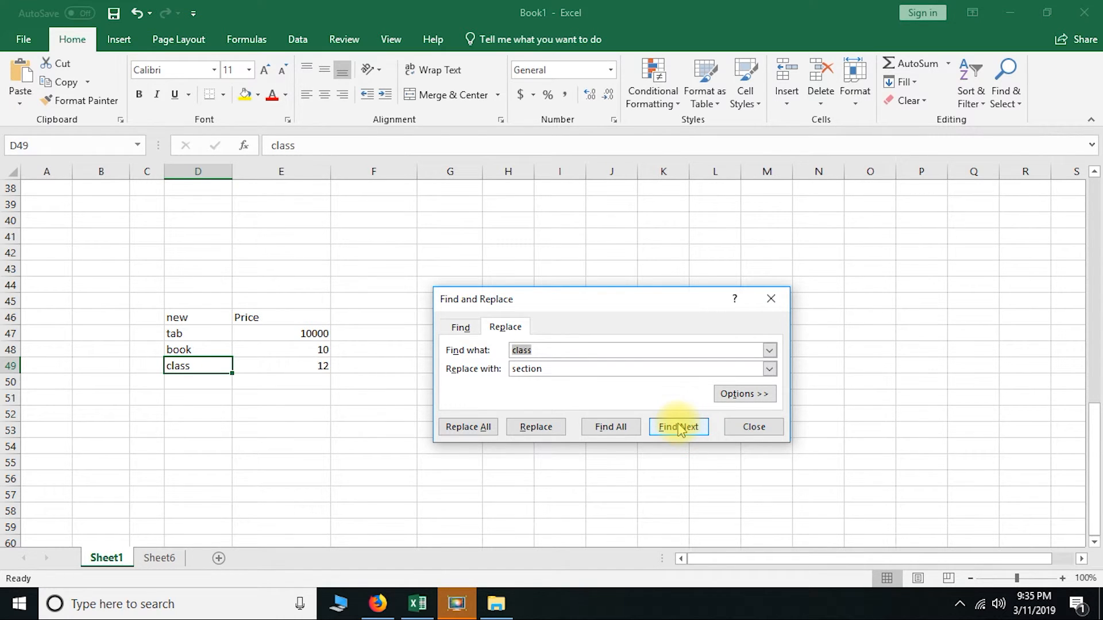
{"action": "left_click", "coordinate": [679, 428]}
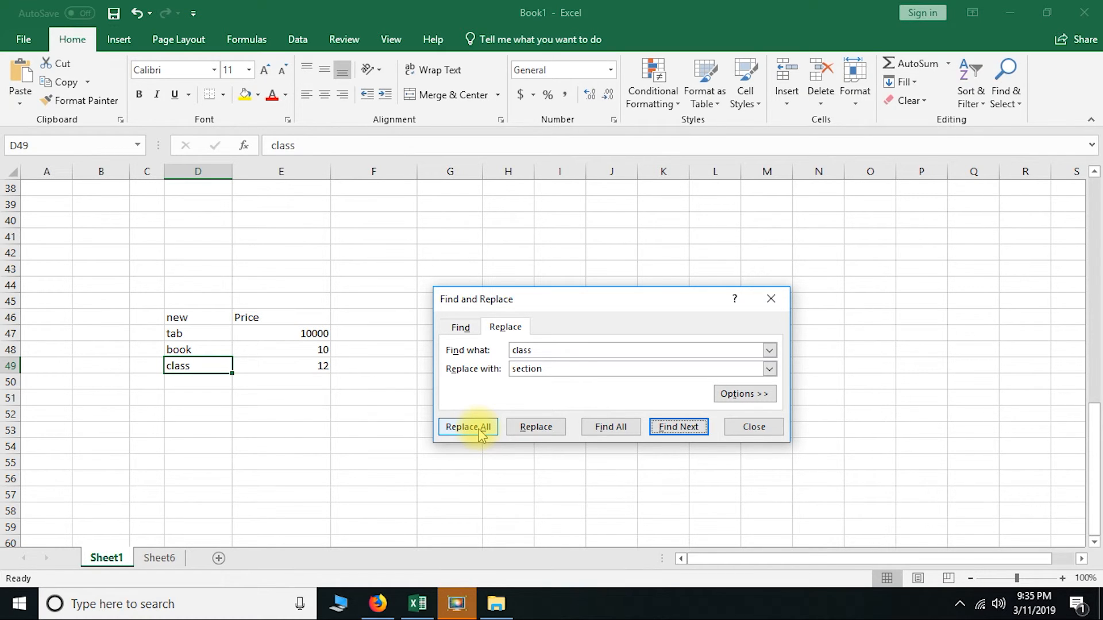
{"action": "left_click", "coordinate": [534, 428]}
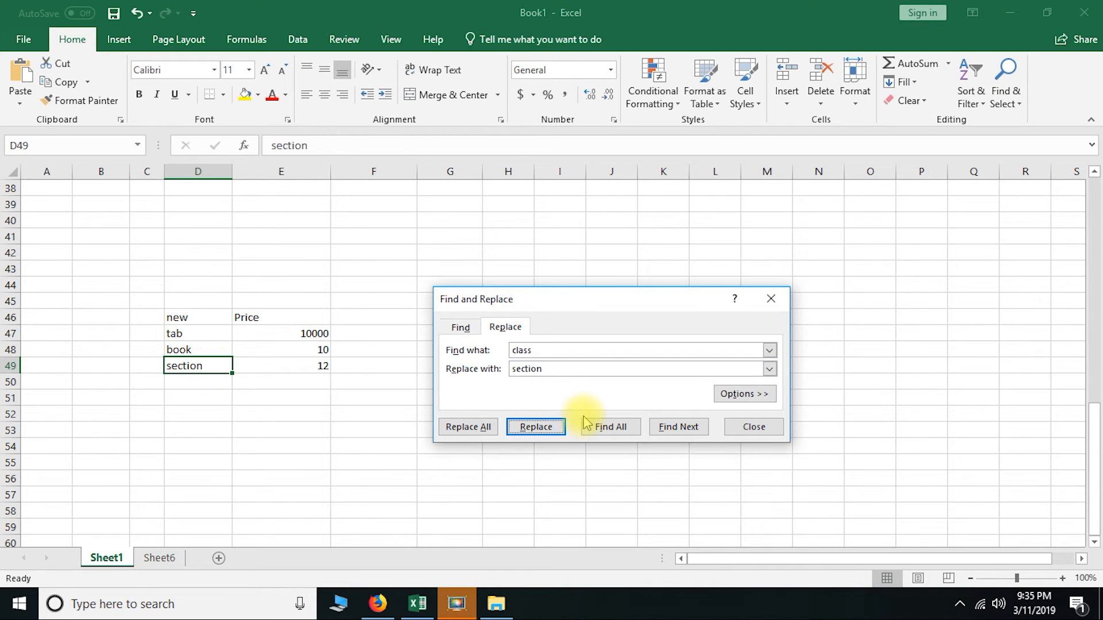
{"action": "left_click", "coordinate": [688, 429]}
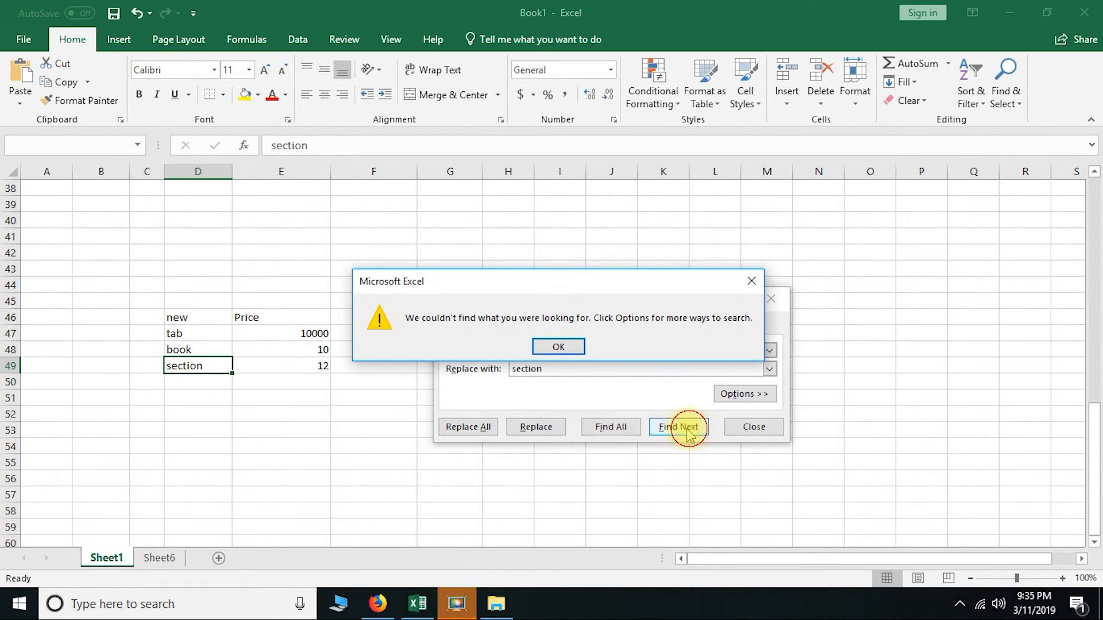
{"action": "left_click", "coordinate": [560, 346]}
{"action": "left_click", "coordinate": [752, 427]}
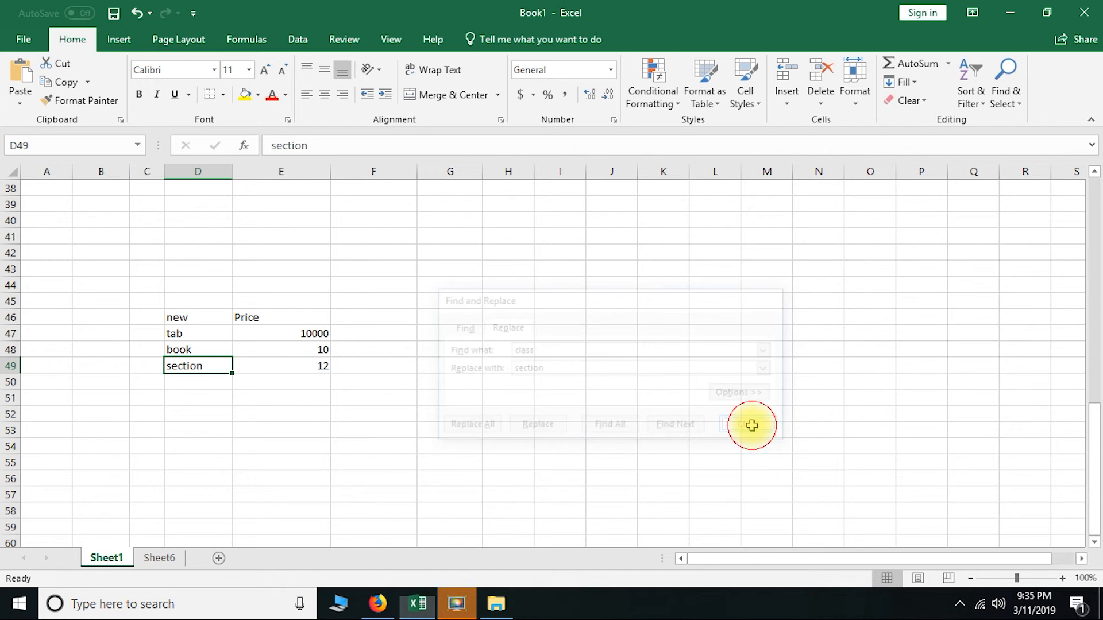
Look over the Go To window and its Go To Special options without applying any of them
{"action": "left_click", "coordinate": [1019, 95]}
{"action": "left_click", "coordinate": [1029, 160]}
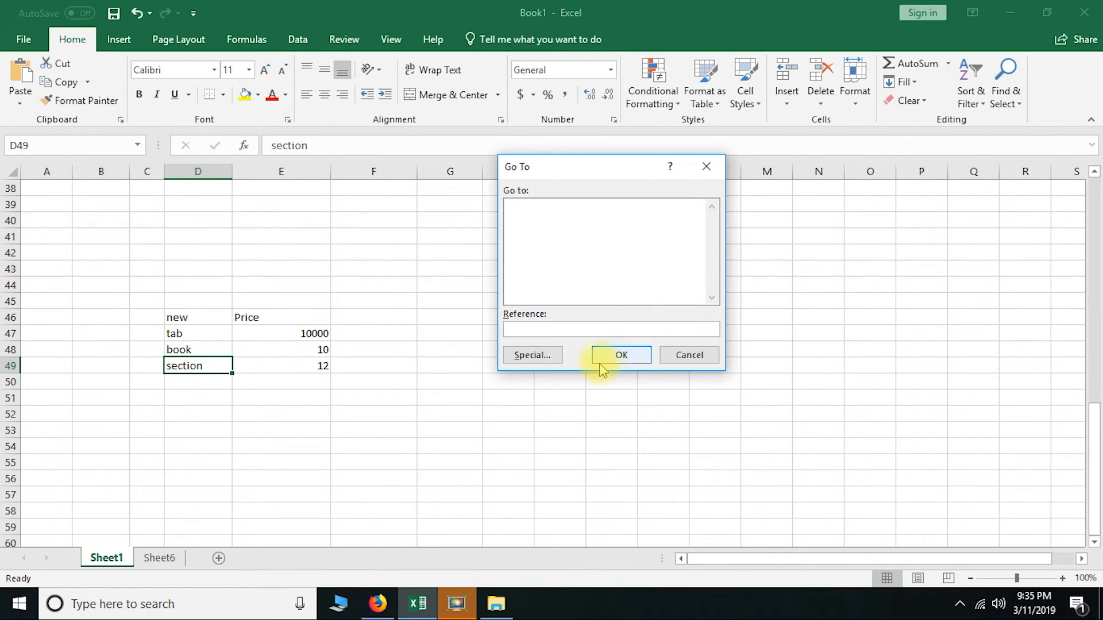
{"action": "left_click", "coordinate": [533, 354]}
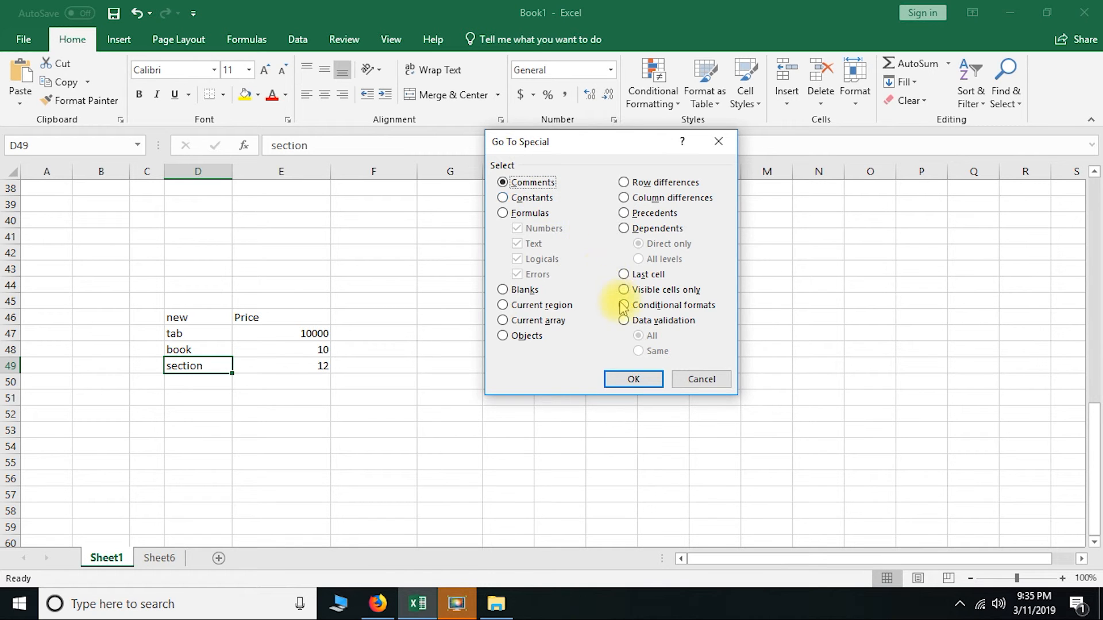
{"action": "key", "text": "Escape"}
Use Go To on Sheet1, trying the reference 5 first and using a5 to reach cell A5
{"action": "left_click", "coordinate": [1006, 92]}
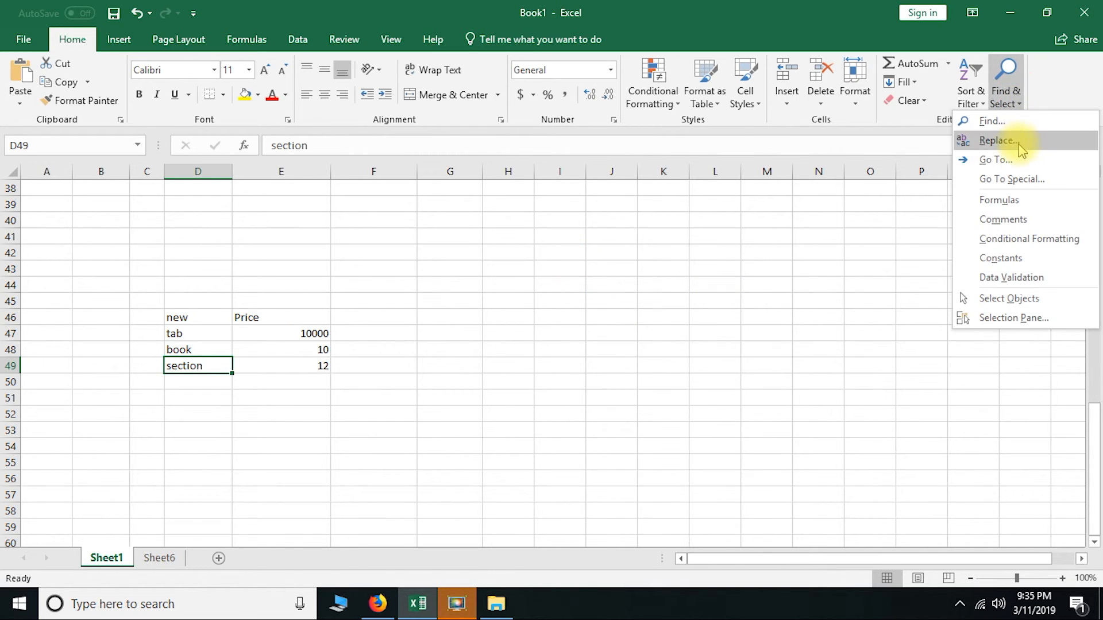
{"action": "left_click", "coordinate": [1000, 160]}
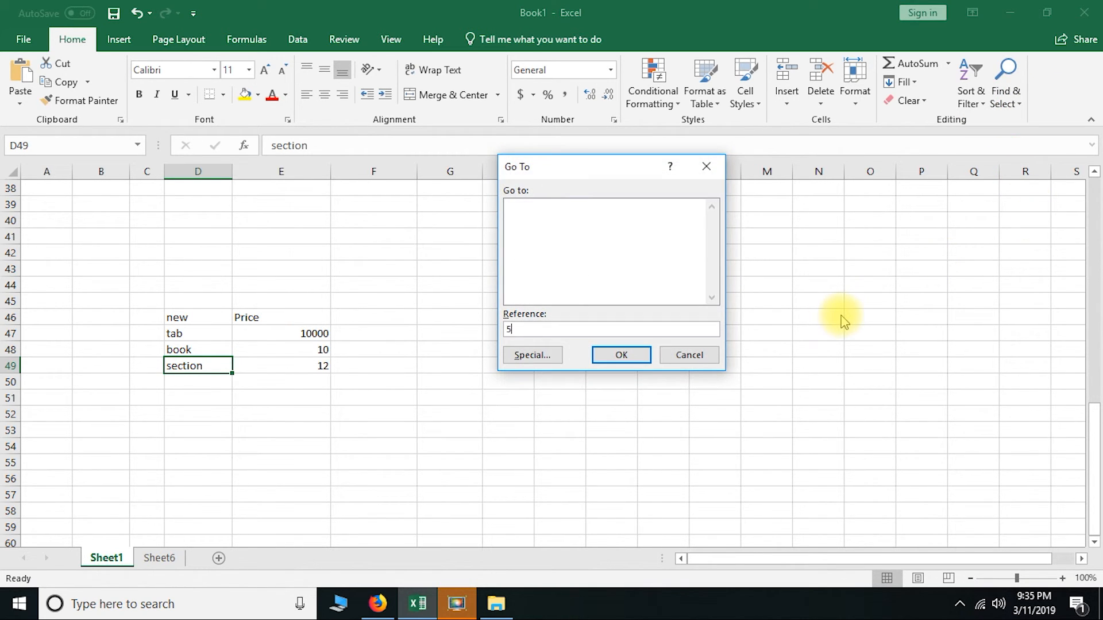
{"action": "key", "text": "Return"}
{"action": "left_click", "coordinate": [562, 346]}
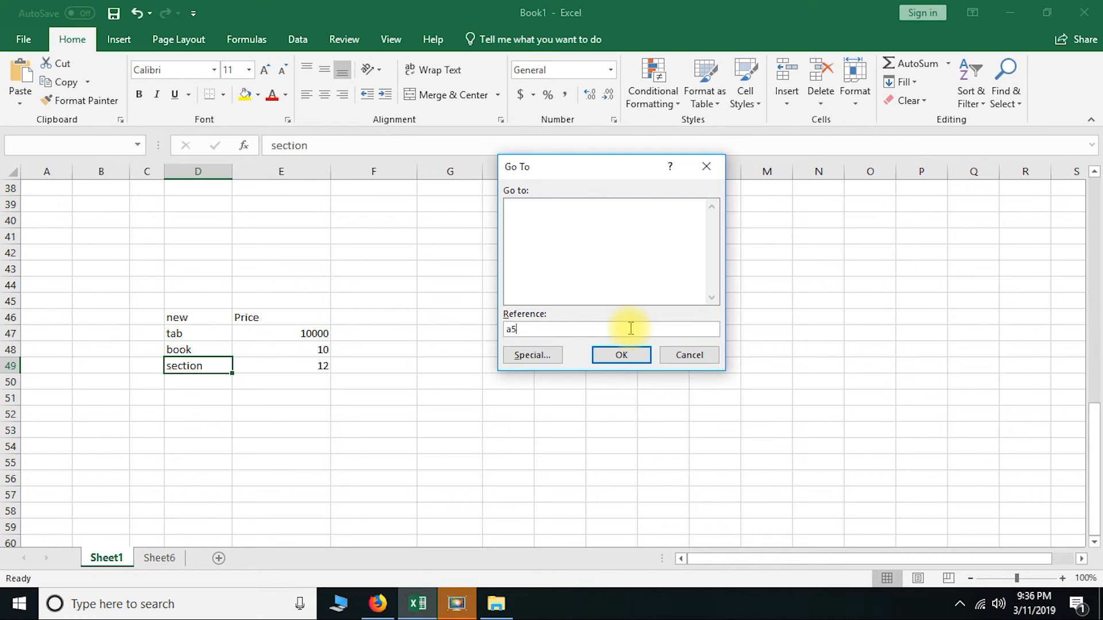
{"action": "type", "text": "a5"}
{"action": "key", "text": "Return"}
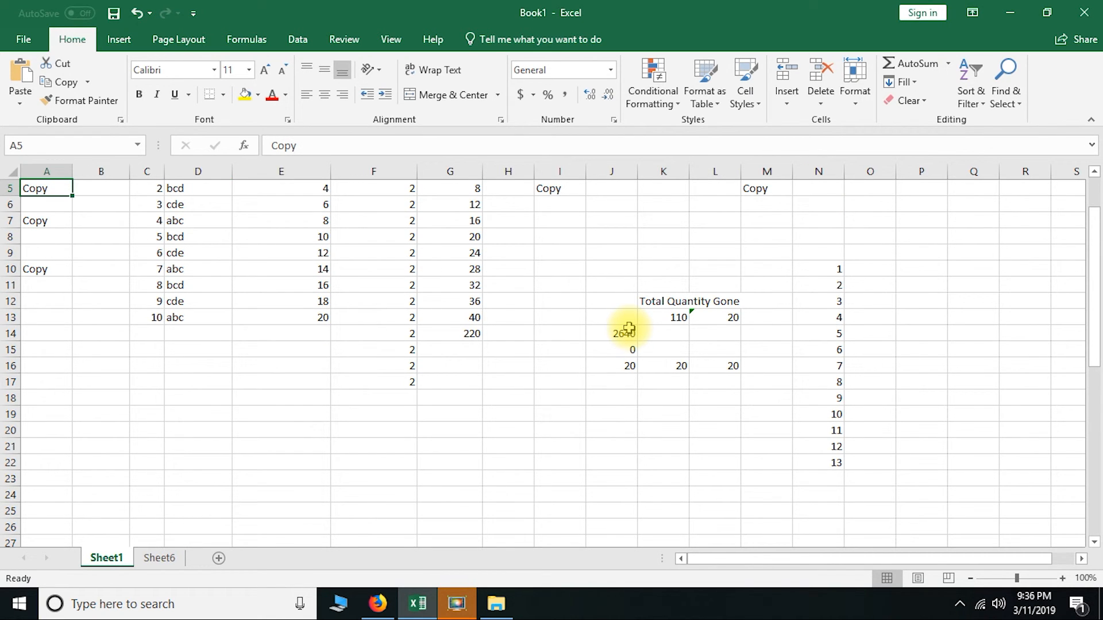
Use Go To to jump to cell Z11 on Sheet1
{"action": "left_click", "coordinate": [1007, 92]}
{"action": "left_click", "coordinate": [1026, 171]}
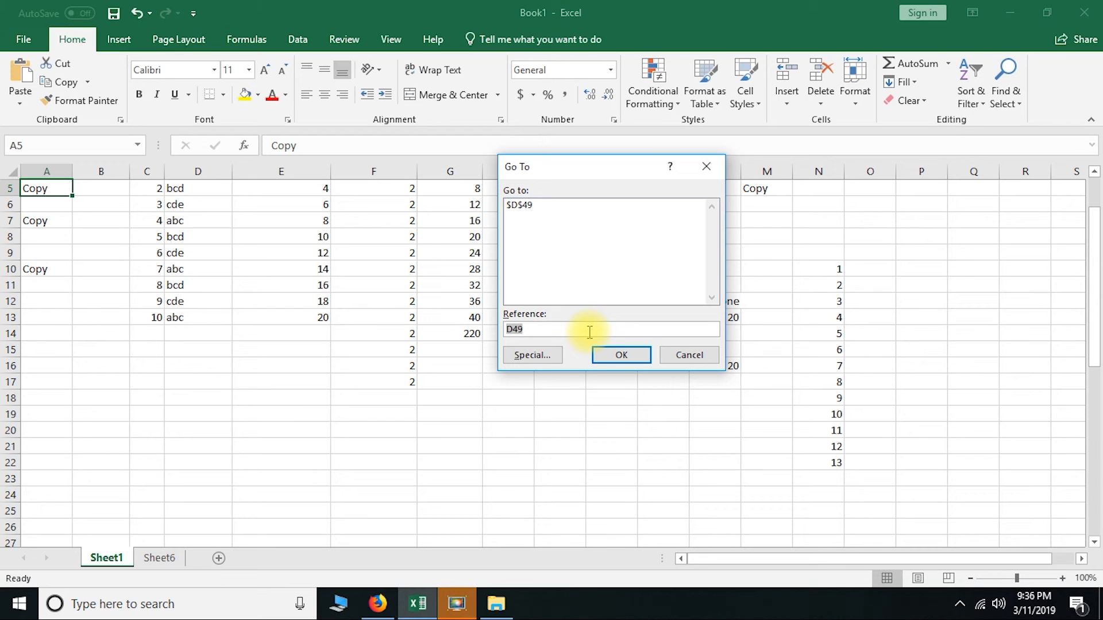
{"action": "key", "text": "Return"}
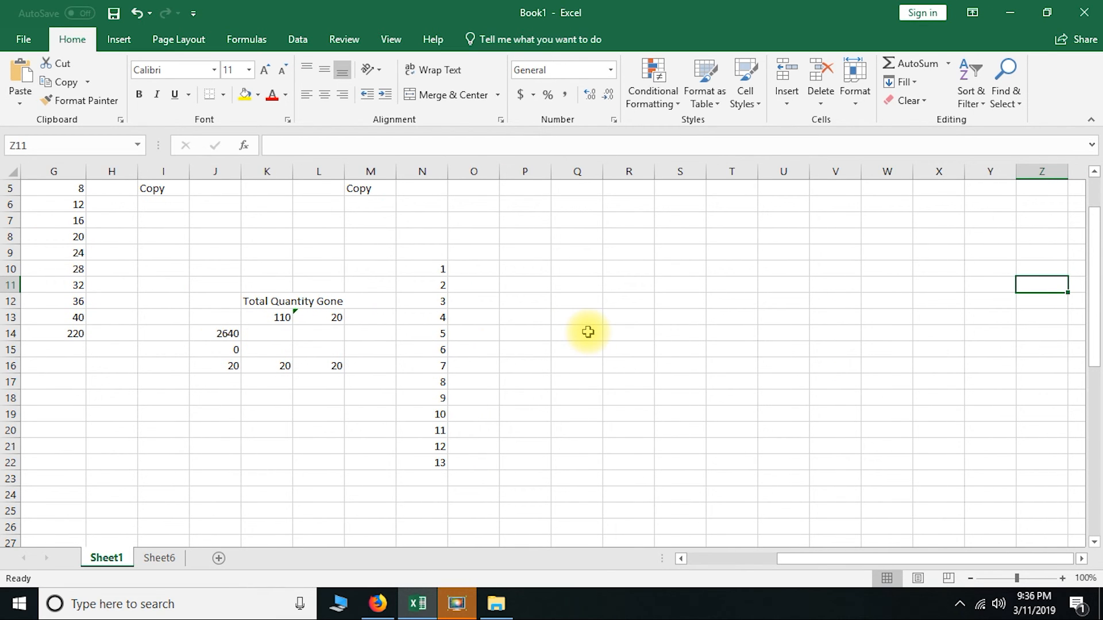
{"action": "left_click", "coordinate": [1006, 92]}
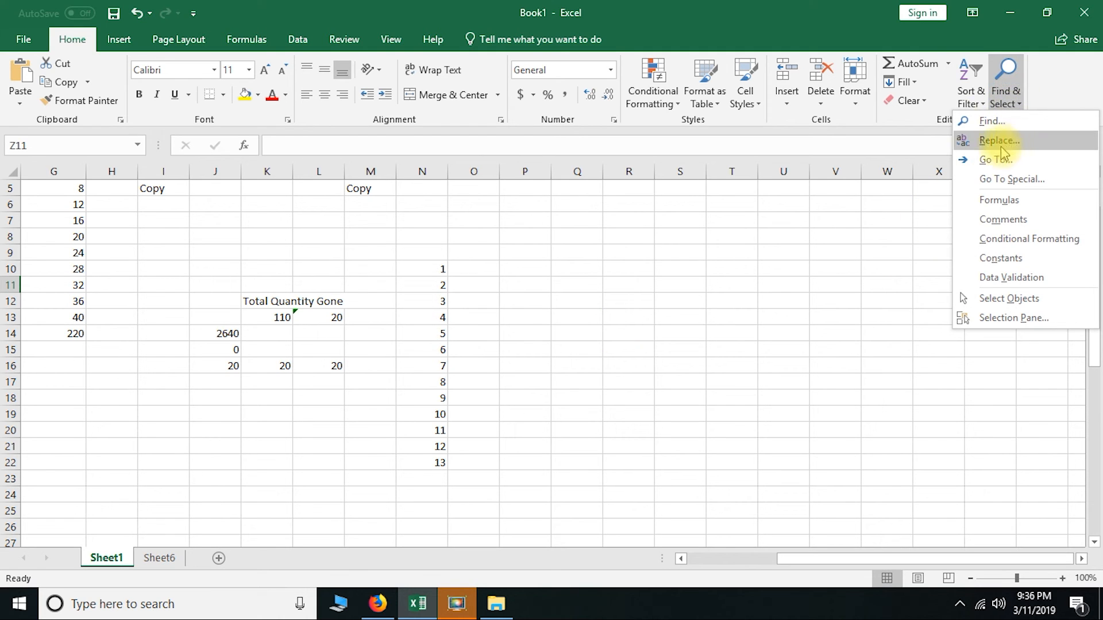
{"action": "left_click", "coordinate": [857, 11]}
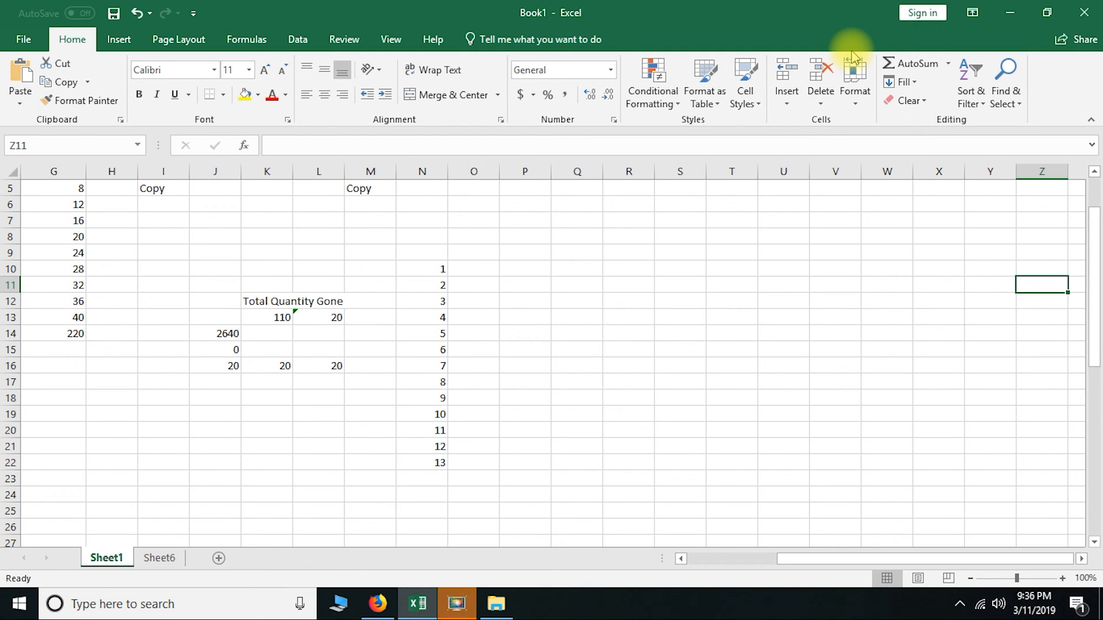